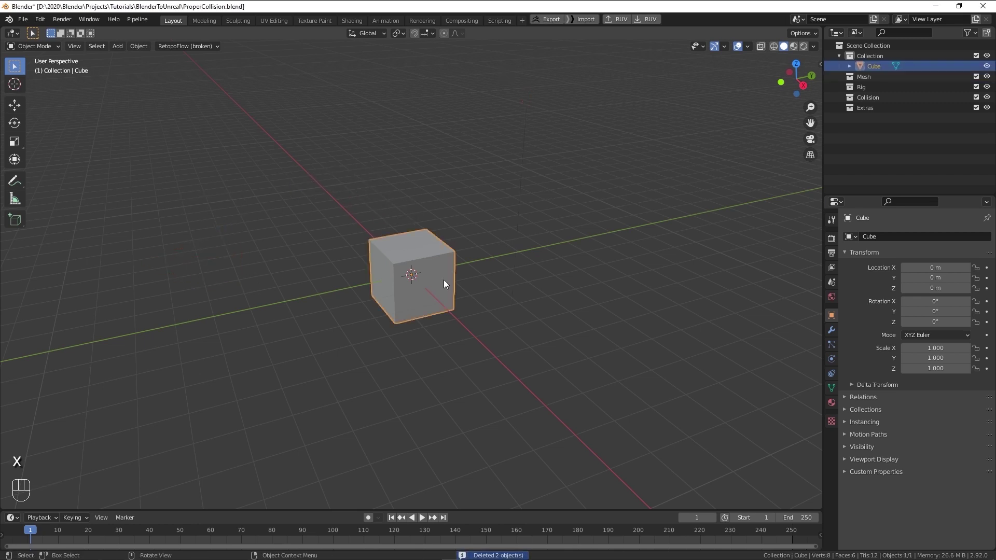
# Step: Place the 3D cursor on the cube's lower corner vertex and set the cube's origin to the cursor
pyautogui.hotkey('shift', 's')
pyautogui.click(430, 403)
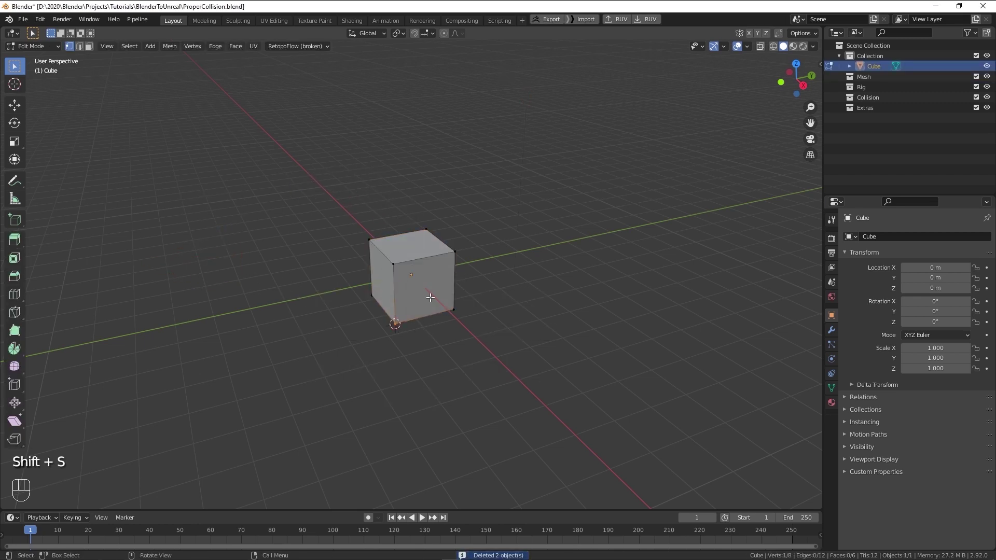
pyautogui.press('Tab')
pyautogui.rightClick(431, 282)
pyautogui.moveTo(431, 282)
pyautogui.click(473, 305)
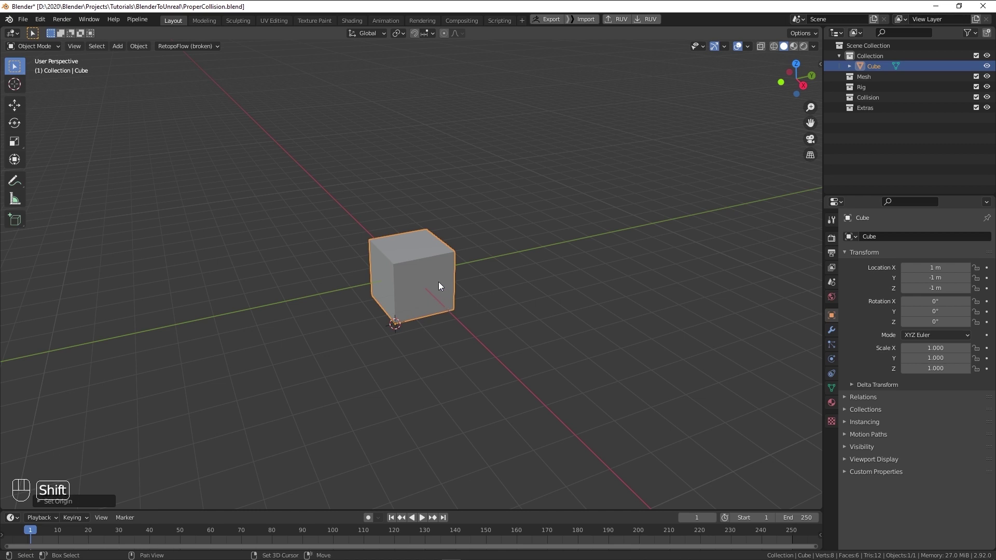
# Step: Reset the 3D cursor to the world origin and snap the cube to it
pyautogui.hotkey('shift', 'c')
pyautogui.hotkey('shift', 's')
pyautogui.click(449, 220)
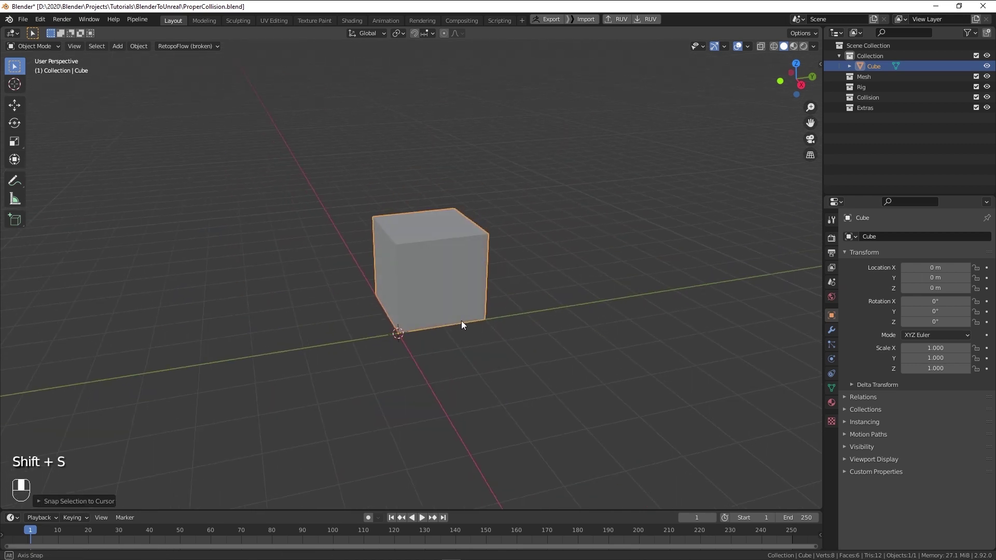
# Step: Scale the cube to 2.5 in X and Y and 1.65 in Z to form the house body
pyautogui.moveTo(462, 320); pyautogui.dragTo(409, 325, button='middle')
pyautogui.press('s')
pyautogui.hotkey('shift', 'z')
pyautogui.press('ctrl')
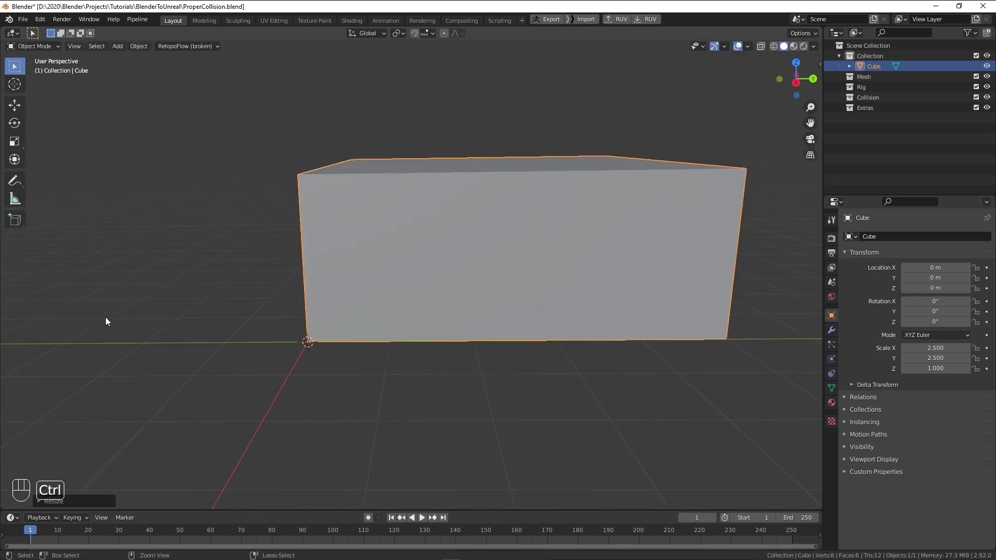
pyautogui.keyDown('ctrl'); pyautogui.click(106, 317); pyautogui.keyUp('ctrl')
pyautogui.press('KP_1')
pyautogui.press('s')
pyautogui.press('z')
pyautogui.keyDown('ctrl'); pyautogui.click(569, 140); pyautogui.keyUp('ctrl')
# Step: Delete the bottom face of the house body in face select mode
pyautogui.moveTo(568, 140); pyautogui.dragTo(407, 313, button='middle')
pyautogui.press('Tab')
pyautogui.press('3')
pyautogui.click(433, 314)
pyautogui.press('x')
pyautogui.click(432, 314)
pyautogui.scroll(2, 415, 314)
# Step: Inset the front wall face, shape the inset into a doorway reaching the floor, and delete its inner face
pyautogui.click(407, 311)
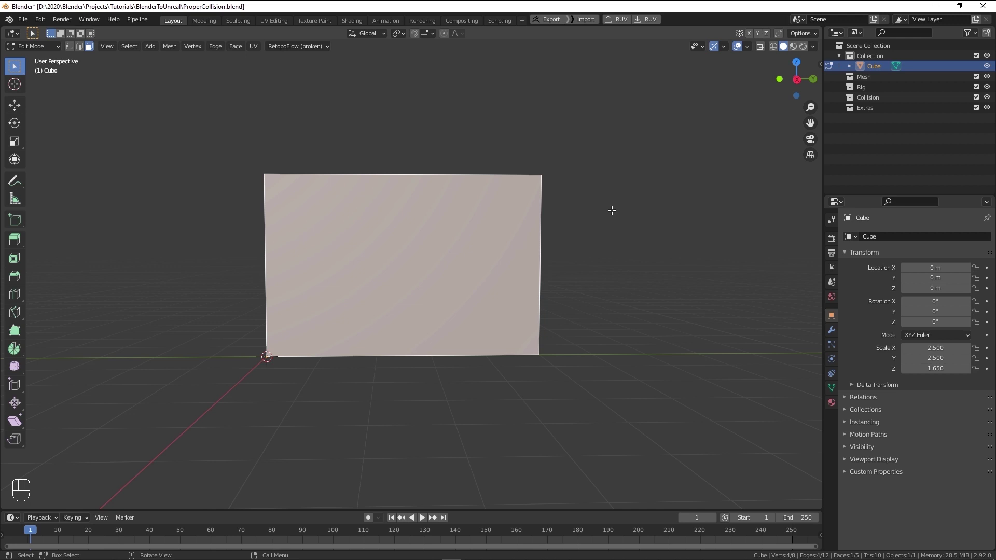
pyautogui.press('i')
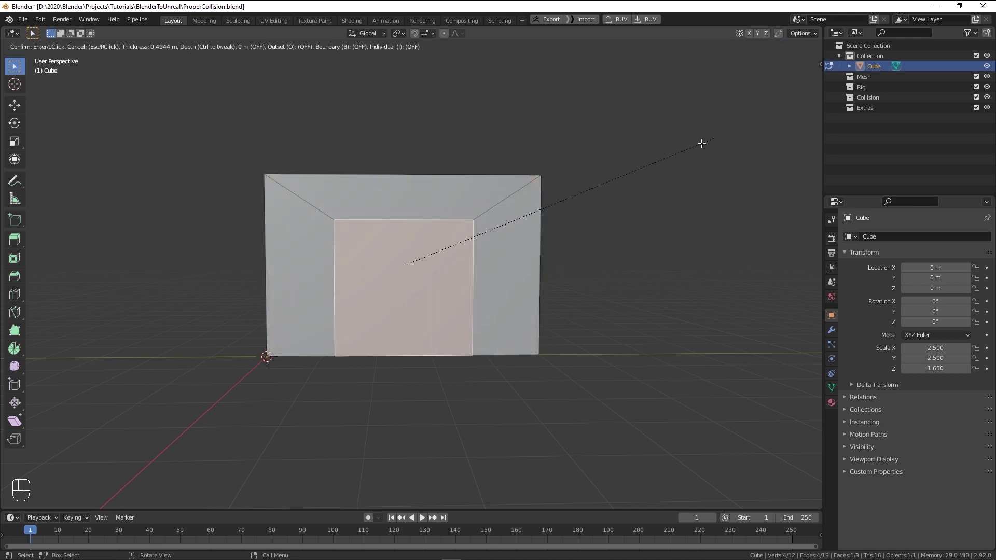
pyautogui.click(690, 156)
pyautogui.click(14, 199)
pyautogui.moveTo(365, 362)
pyautogui.mouseDown()
pyautogui.moveTo(444, 362)
pyautogui.moveTo(444, 239)
pyautogui.mouseUp()
pyautogui.moveTo(413, 241); pyautogui.dragTo(438, 334, button='middle')
pyautogui.press('w')
pyautogui.press('x')
pyautogui.click(456, 262)
# Step: Inset the top face and raise it along Z to form a peaked roof, leaving Edit Mode
pyautogui.click(467, 182)
pyautogui.press('i')
pyautogui.click(407, 181)
pyautogui.press('g')
pyautogui.press('z')
pyautogui.click(415, 119)
pyautogui.scroll(-3, 513, 186)
pyautogui.press('Tab')
pyautogui.moveTo(513, 185); pyautogui.dragTo(555, 283, button='middle')
pyautogui.scroll(2, 554, 283)
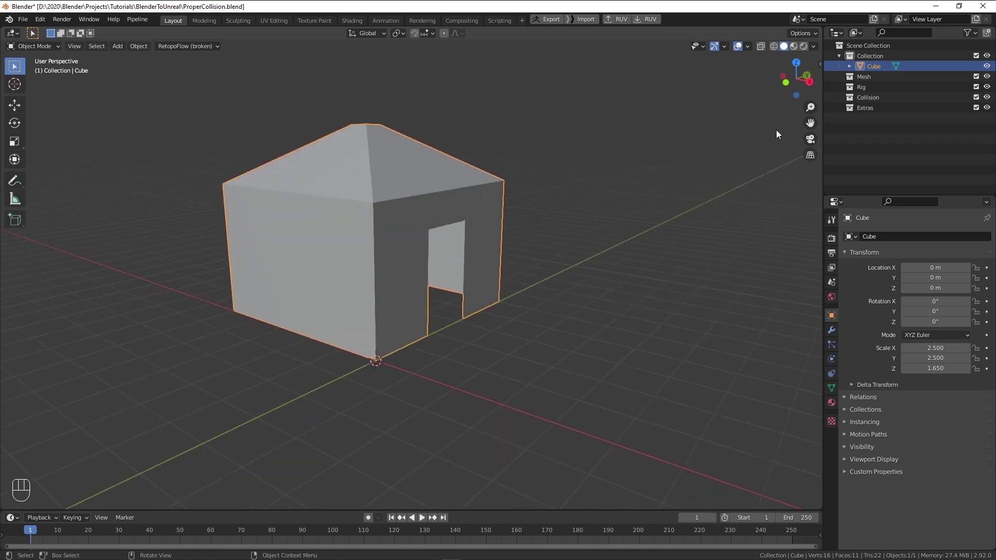
# Step: Add a cylinder at the world origin and scale it down to about 0.393
pyautogui.moveTo(550, 223); pyautogui.dragTo(512, 207, button='middle')
pyautogui.hotkey('shift', 'a')
pyautogui.click(554, 262)
pyautogui.moveTo(527, 258); pyautogui.dragTo(487, 251, button='middle')
pyautogui.press('s')
pyautogui.click(380, 304)
pyautogui.press('s')
pyautogui.click(611, 106)
# Step: Stretch the cylinder to a Z scale of about 2.584 and raise it to Z about 2.6 m as a tall column
pyautogui.press('g')
pyautogui.click(601, 72)
pyautogui.moveTo(583, 62); pyautogui.dragTo(493, 139, button='middle')
pyautogui.press('s')
pyautogui.press('z')
pyautogui.click(558, 111)
pyautogui.press('g')
pyautogui.press('z')
pyautogui.click(566, 94)
pyautogui.press('g')
pyautogui.press('z')
# Step: Rename the cylinder UCX_Cube, based on the name of the house mesh
pyautogui.click(865, 66)
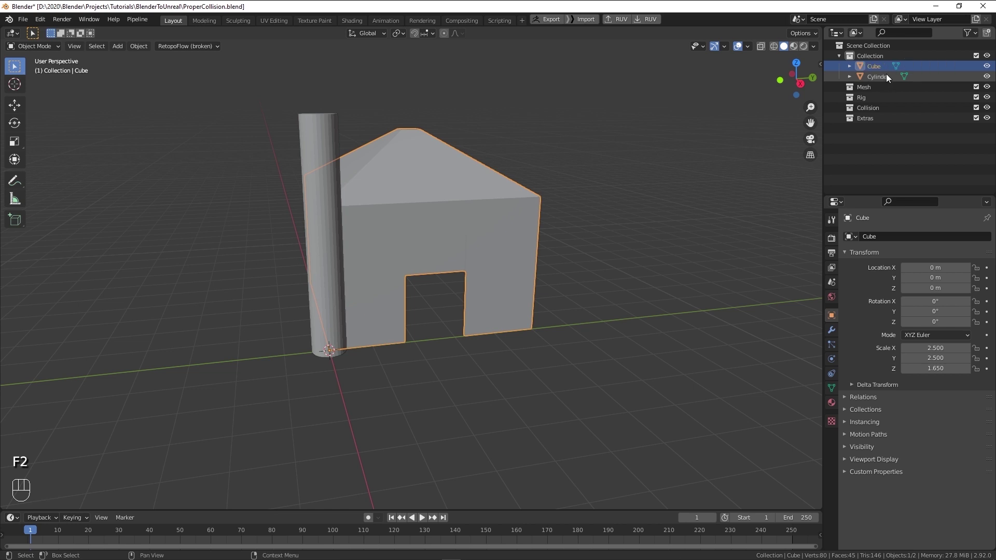
pyautogui.click(886, 74)
pyautogui.press('F2')
pyautogui.write('Cube')
pyautogui.press('Left')
pyautogui.press('Left')
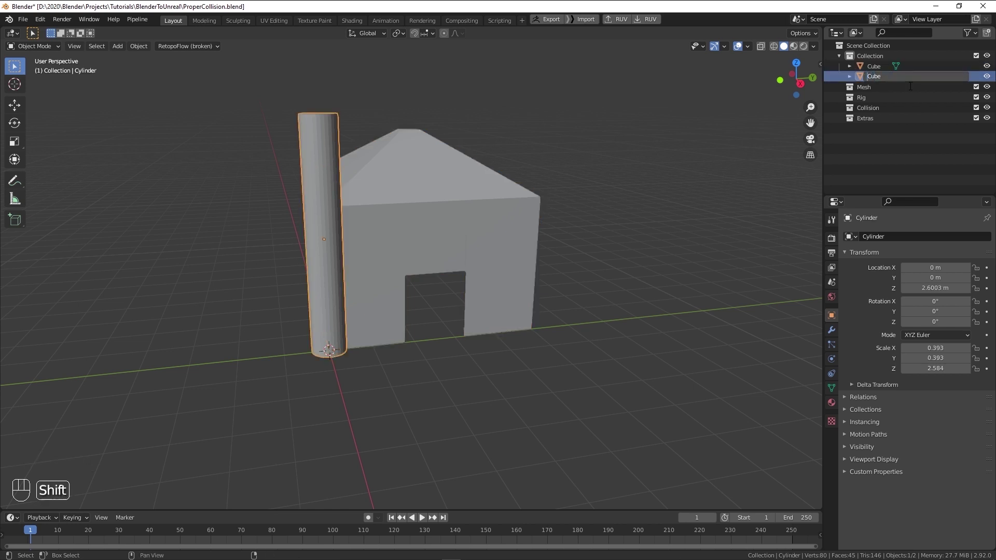
pyautogui.press('Return')
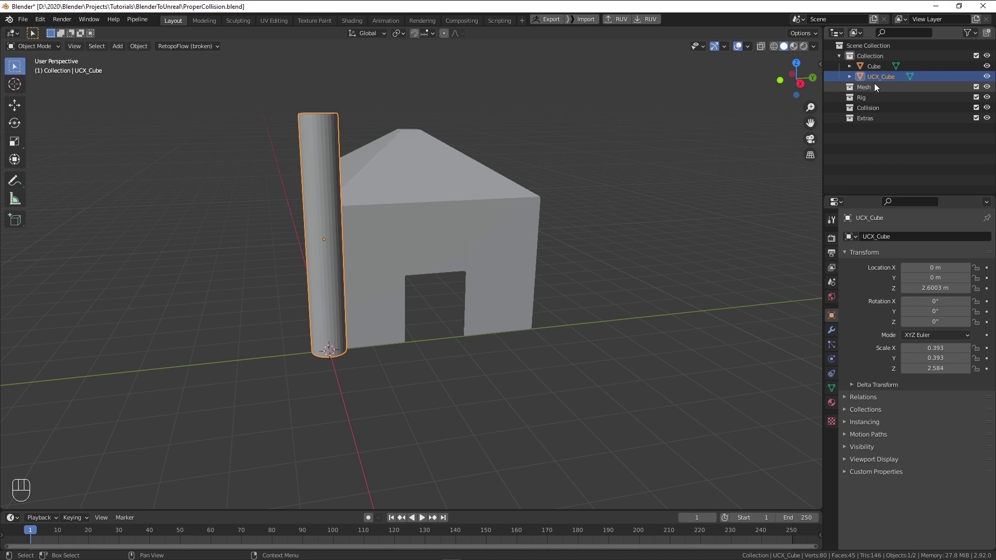
pyautogui.keyDown('shift'); pyautogui.click(877, 67); pyautogui.keyUp('shift')
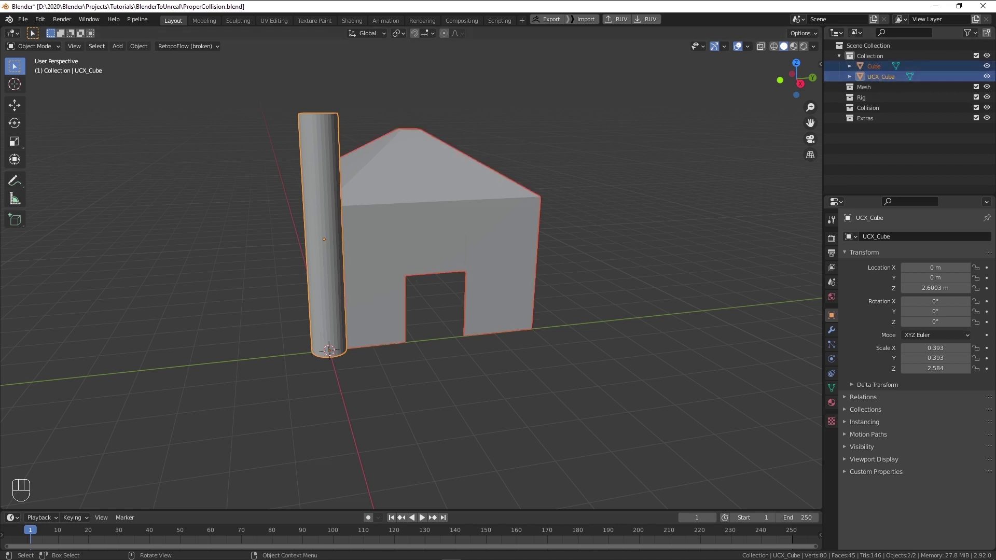
pyautogui.click(23, 20)
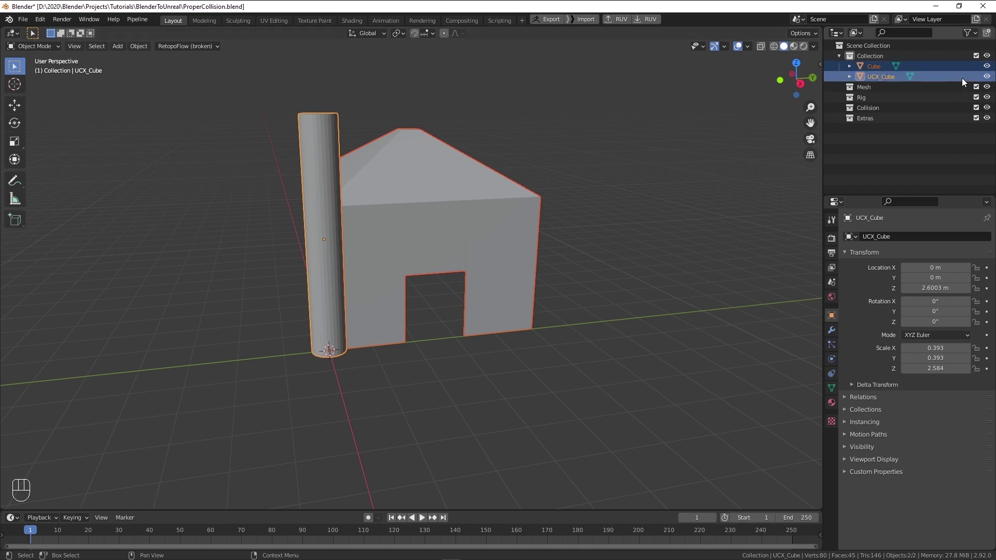
pyautogui.keyDown('ctrl'); pyautogui.click(869, 73); pyautogui.keyUp('ctrl')
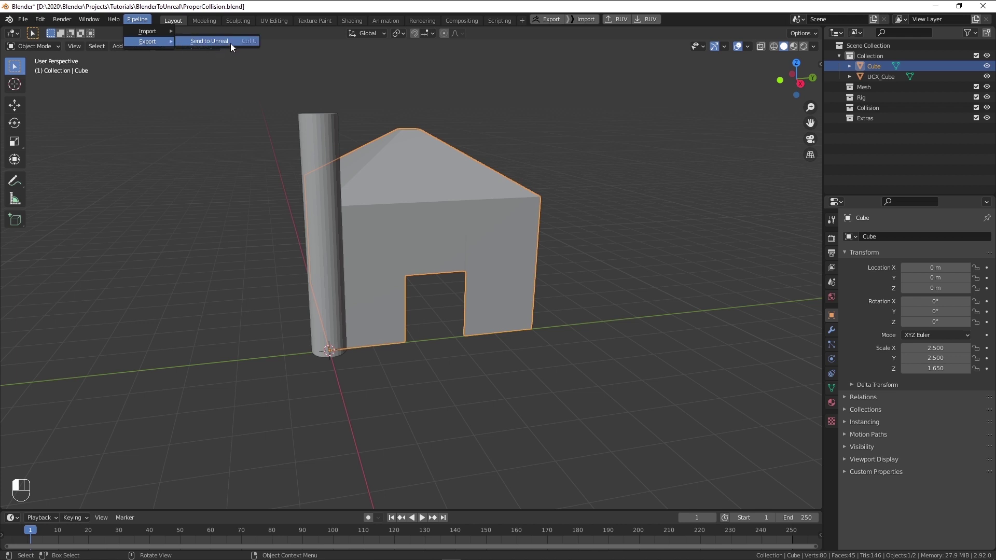
# Step: Move UCX_Cube into the Collision collection and Cube into the Mesh collection
pyautogui.click(879, 77)
pyautogui.moveTo(882, 76); pyautogui.dragTo(882, 108)
pyautogui.moveTo(879, 64); pyautogui.dragTo(880, 78)
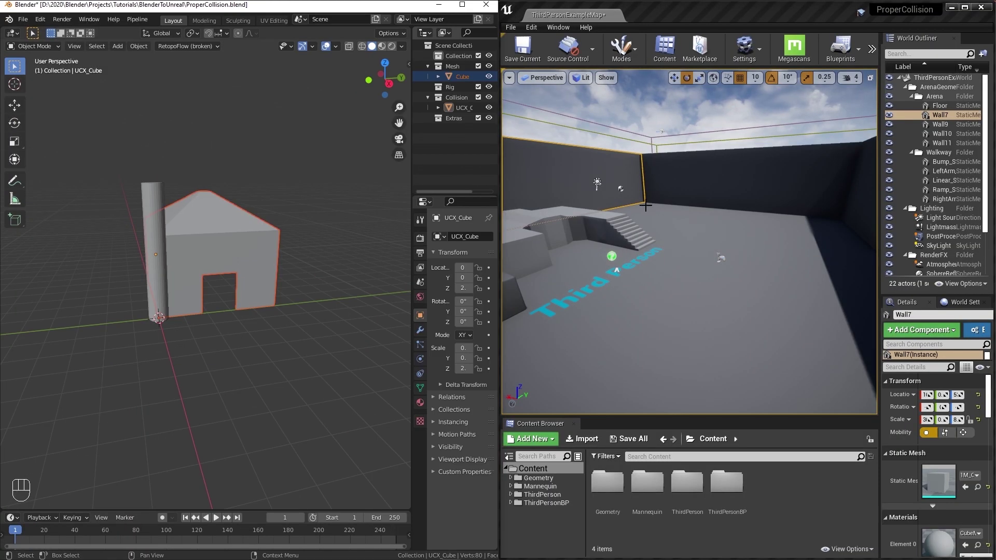
# Step: Export the house and its collision mesh with Send to Unreal
pyautogui.click(137, 19)
pyautogui.moveTo(154, 41)
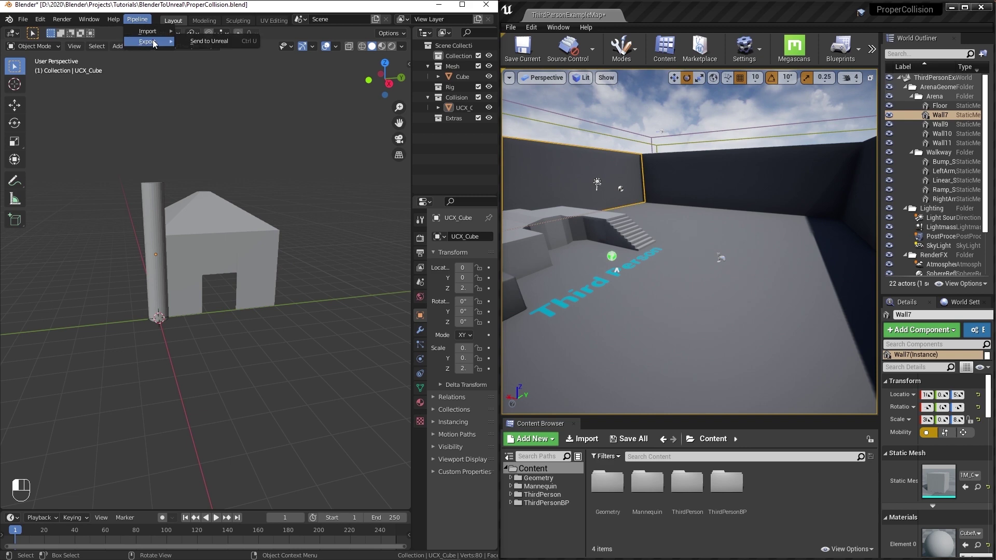
pyautogui.click(235, 46)
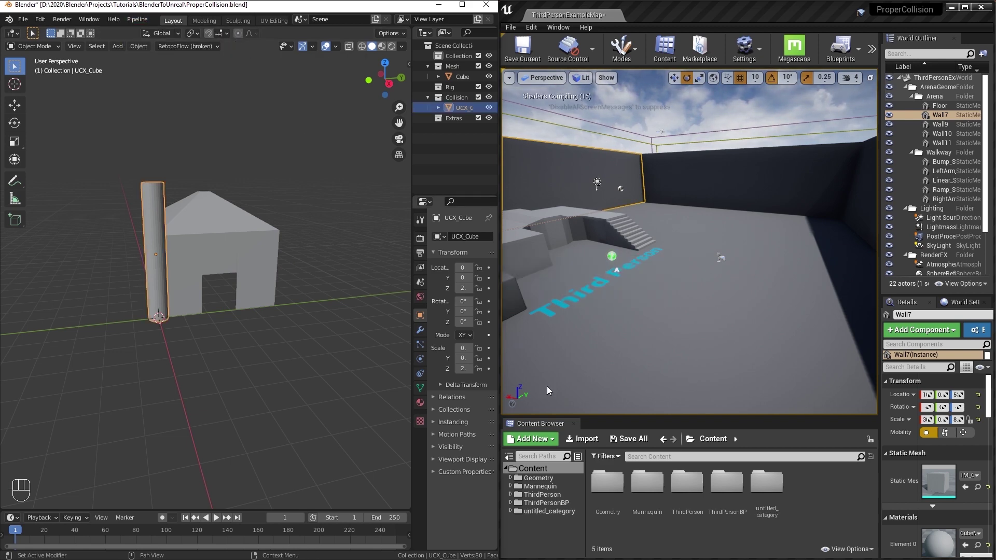
# Step: In Unreal, open the untitled_asset folder inside untitled_category and place the Cube mesh in the level
pyautogui.click(755, 497)
pyautogui.doubleClick(755, 496)
pyautogui.doubleClick(607, 498)
pyautogui.moveTo(608, 501); pyautogui.dragTo(654, 297)
pyautogui.moveTo(798, 282); pyautogui.dragTo(720, 309, button='right')
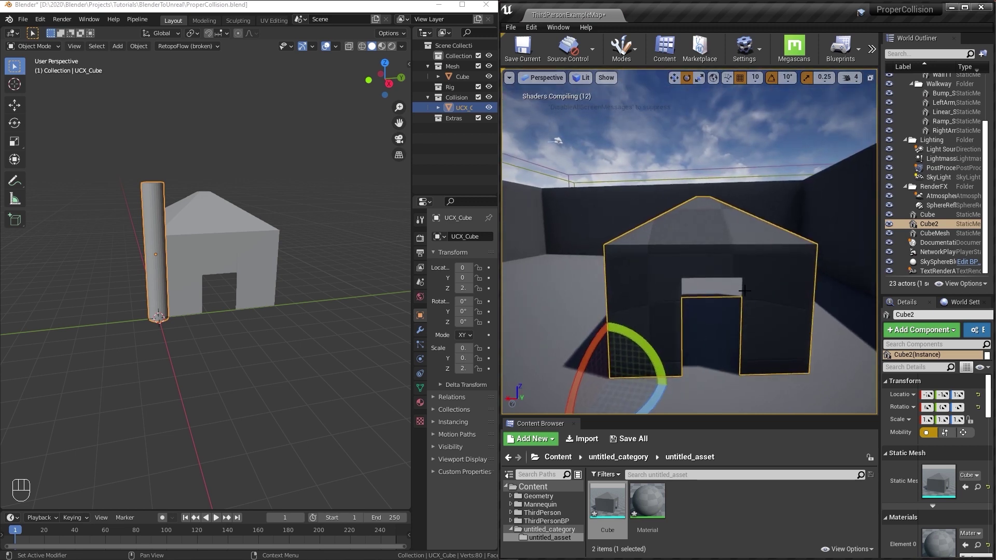
# Step: Turn on collision display in the Unreal viewport and examine the house's collision shape against the Blender column
pyautogui.hotkey('alt', 'c')
pyautogui.scroll(-3, 618, 235)
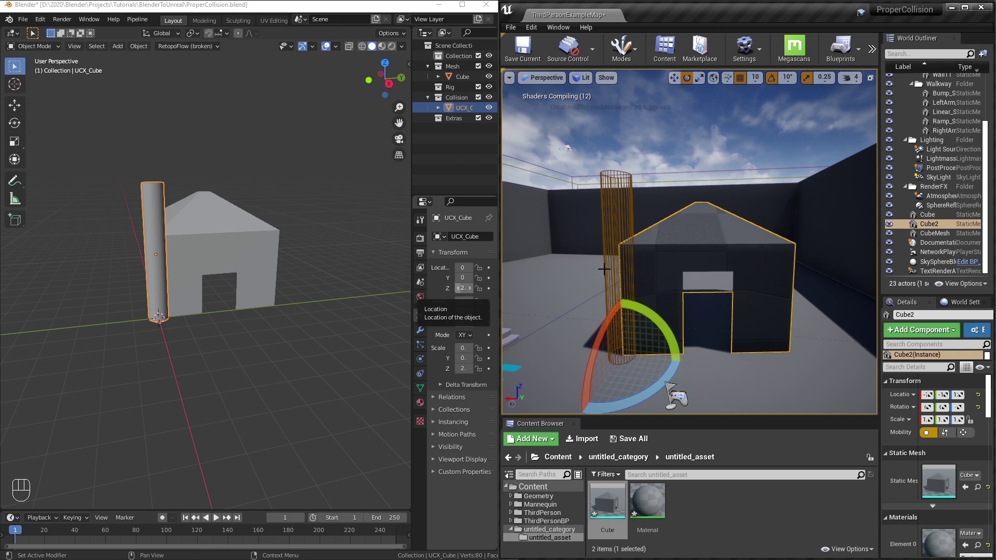
pyautogui.moveTo(604, 251); pyautogui.dragTo(604, 257, button='right')
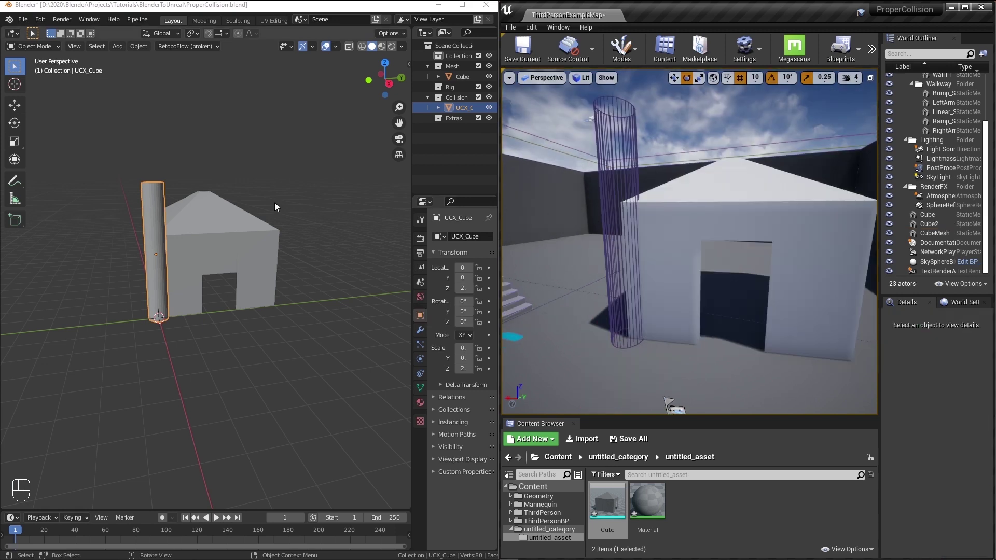
pyautogui.click(159, 209)
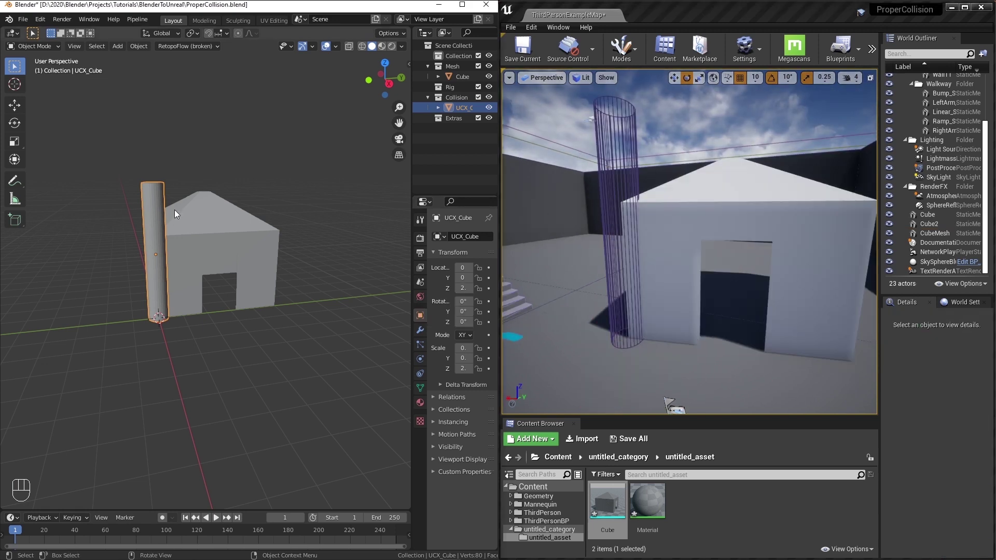
pyautogui.scroll(3, 174, 210)
pyautogui.moveTo(767, 239); pyautogui.dragTo(787, 126, button='right')
pyautogui.press('s')
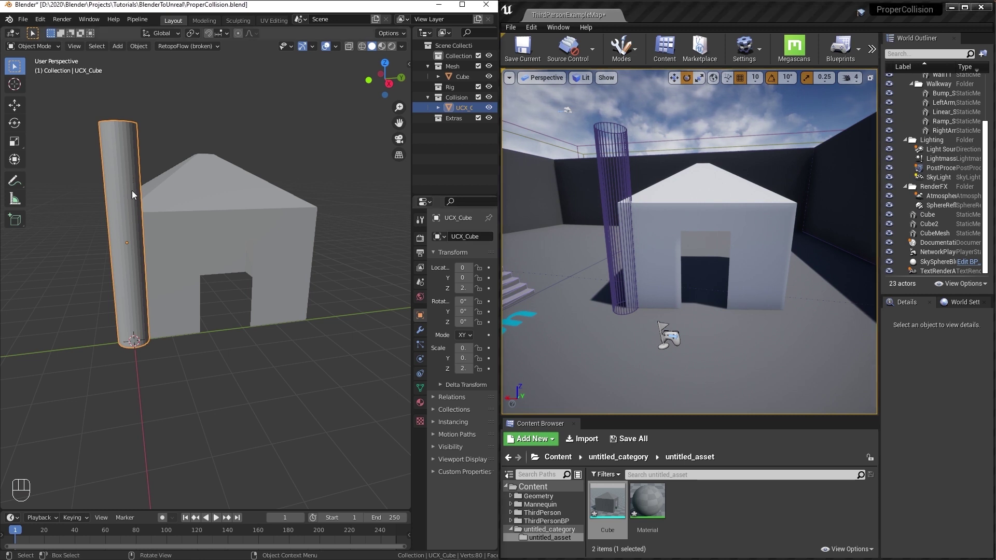
# Step: In Blender, duplicate the column within the UCX_Cube mesh and place the copy at the opposite front corner of the house
pyautogui.moveTo(411, 107); pyautogui.dragTo(340, 107)
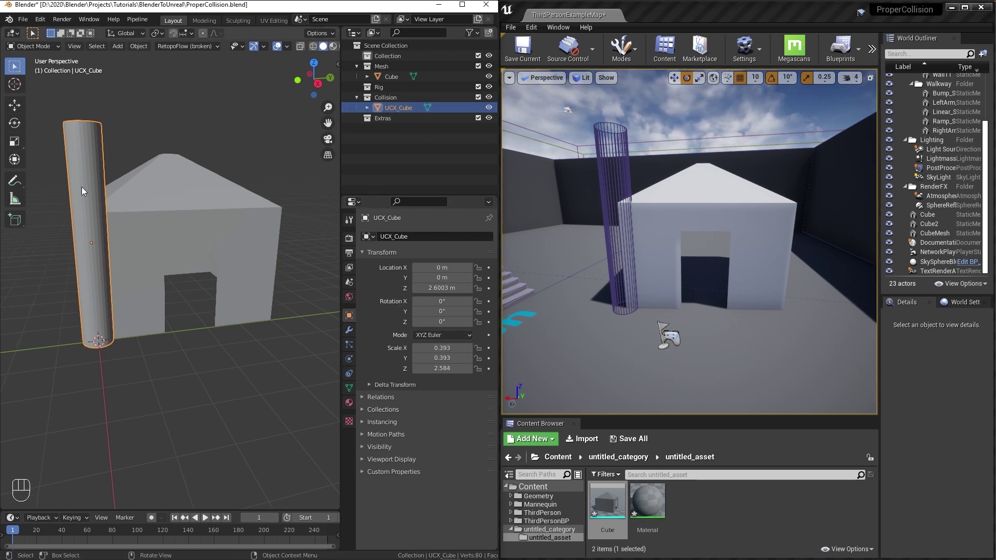
pyautogui.press('Tab')
pyautogui.click(96, 174)
pyautogui.press('a')
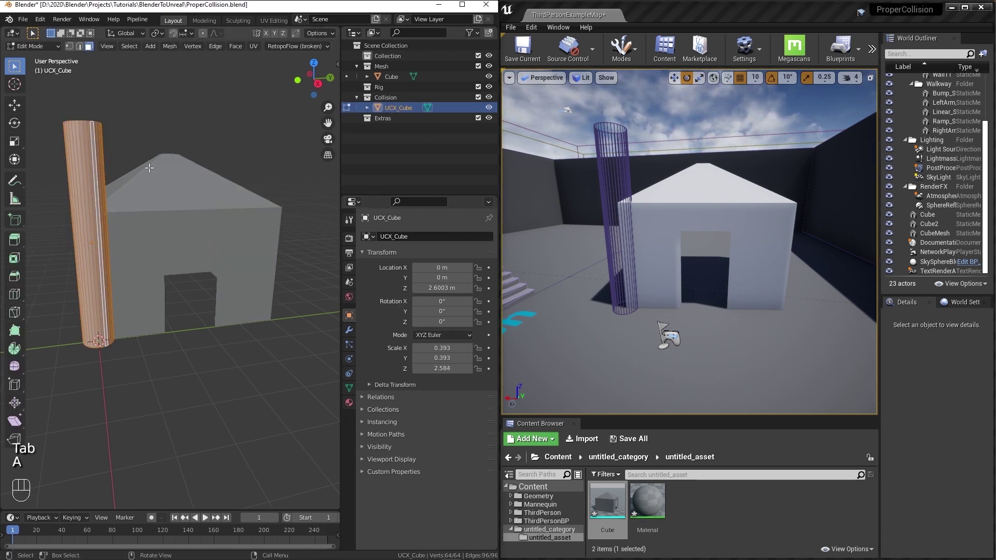
pyautogui.hotkey('shift', 'd')
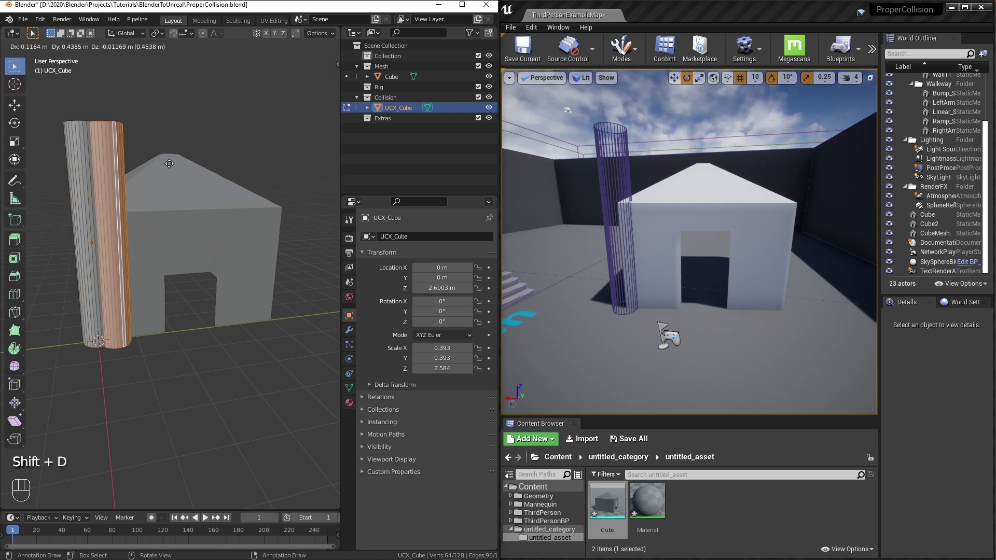
pyautogui.click(327, 170)
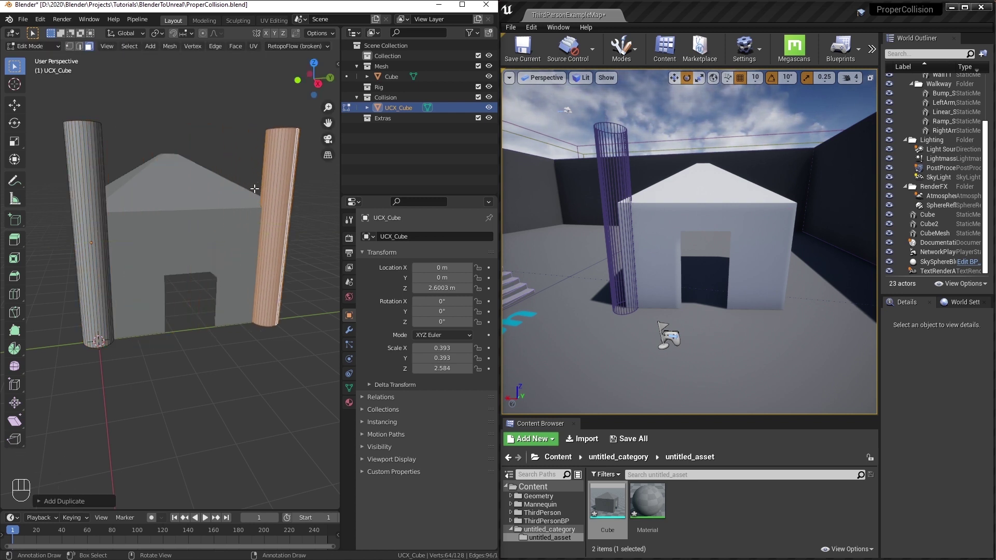
pyautogui.click(242, 335)
# Step: Send the two-column UCX_Cube collision to Unreal again and examine its collision wireframe from several angles
pyautogui.hotkey('ctrl', 'u')
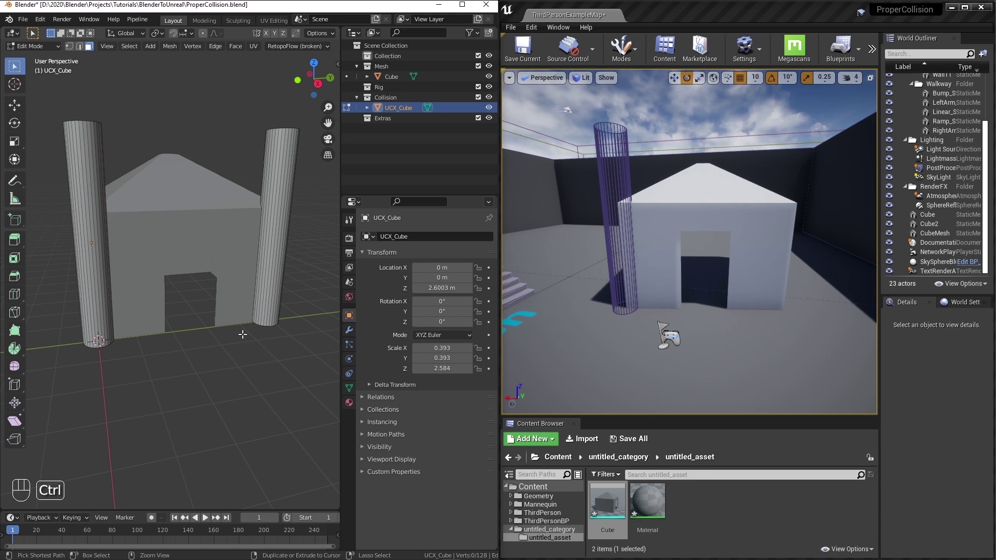
pyautogui.moveTo(767, 286); pyautogui.dragTo(767, 358, button='right')
pyautogui.press('s')
pyautogui.moveTo(747, 306); pyautogui.dragTo(746, 272, button='right')
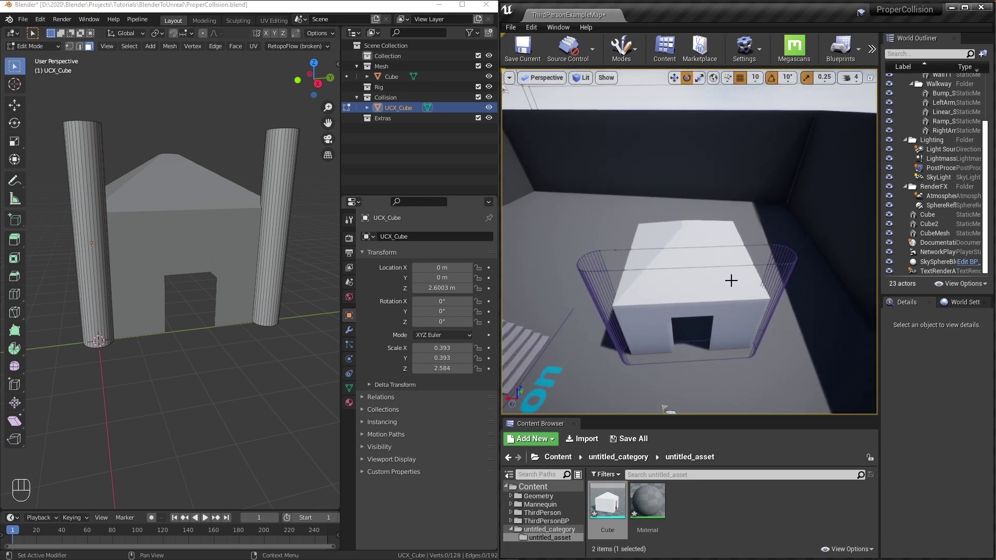
pyautogui.moveTo(600, 272); pyautogui.dragTo(600, 324, button='right')
pyautogui.press('w')
pyautogui.press('s')
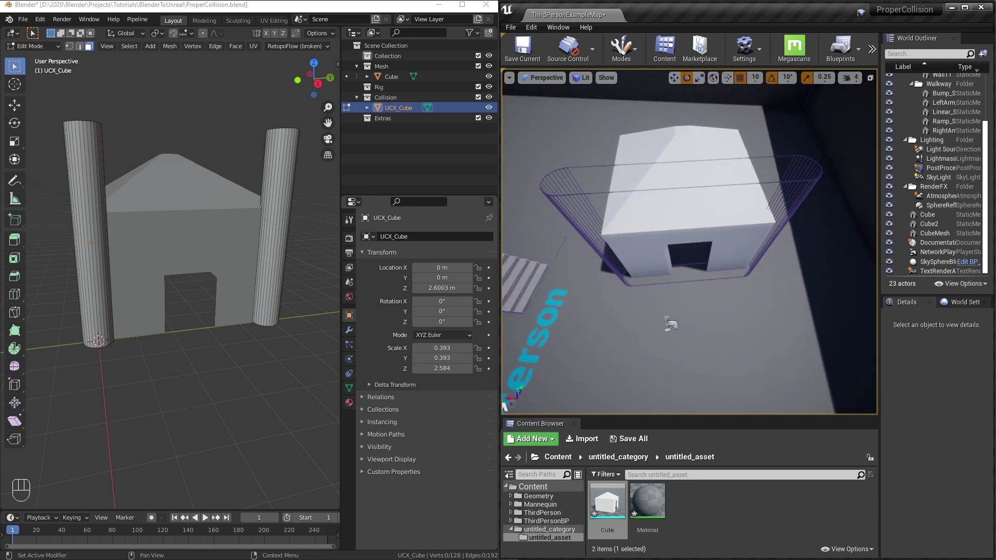
# Step: In Blender, select all linked geometry of the duplicated column and separate it into its own object
pyautogui.keyDown('alt'); pyautogui.click(287, 188); pyautogui.keyUp('alt')
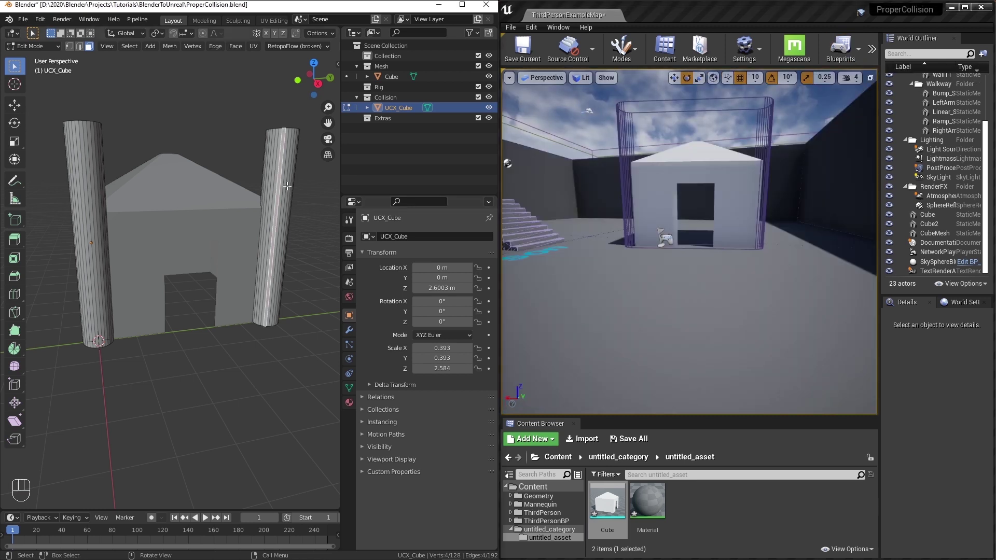
pyautogui.press('l')
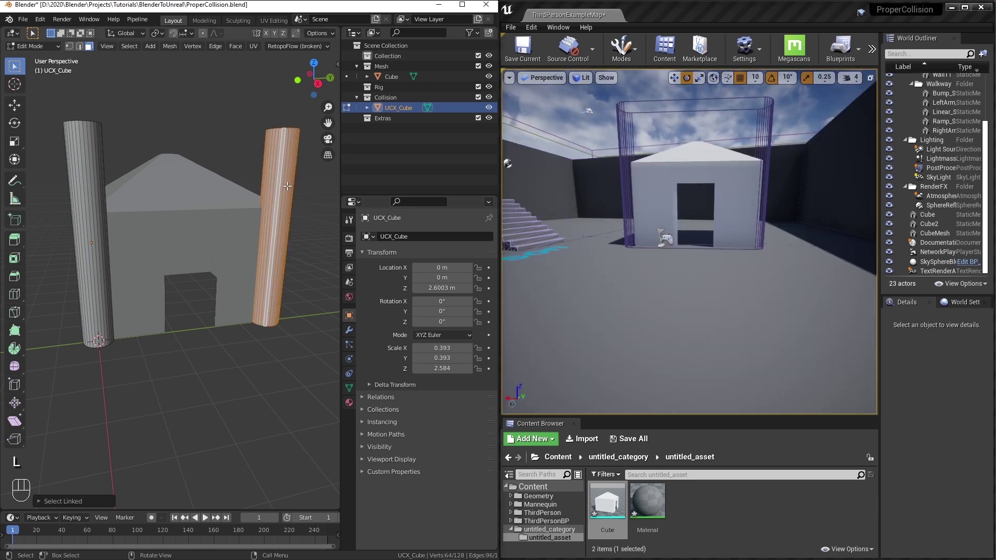
pyautogui.press('p')
pyautogui.click(275, 168)
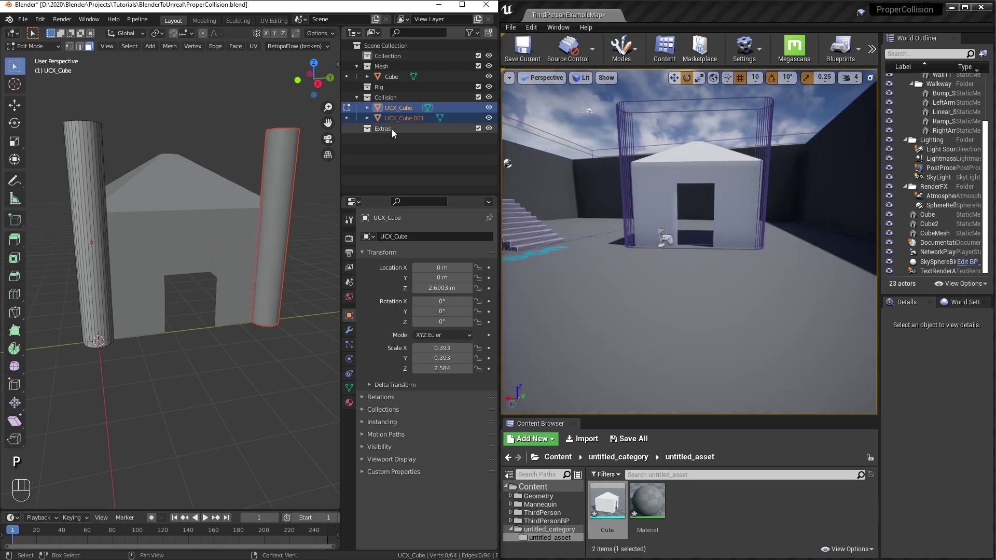
# Step: Rename the original column UCX_Cube_1 and the separated column UCX_Cube_2
pyautogui.click(417, 118)
pyautogui.press('F2')
pyautogui.press('F2')
pyautogui.press('F2')
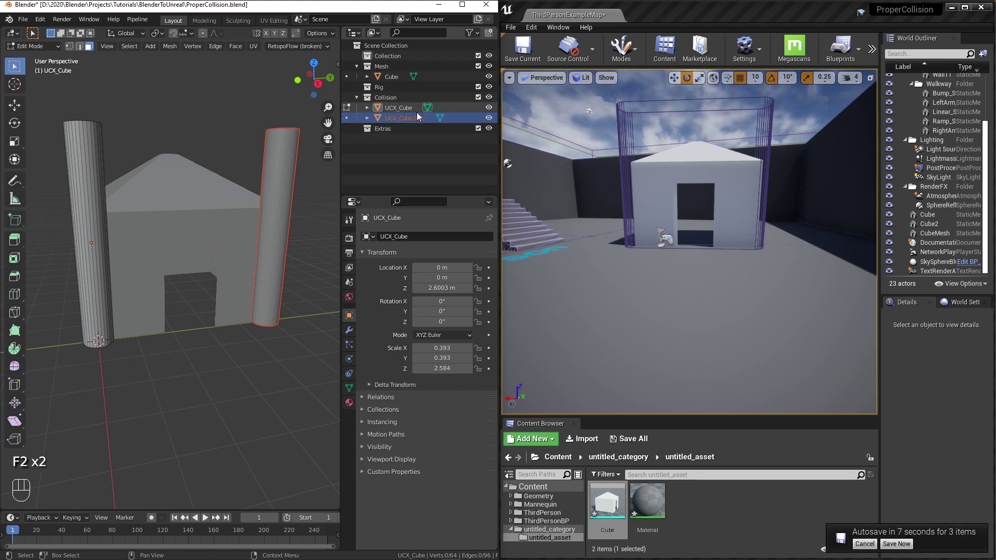
pyautogui.write('_1')
pyautogui.press('Return')
pyautogui.press('F2')
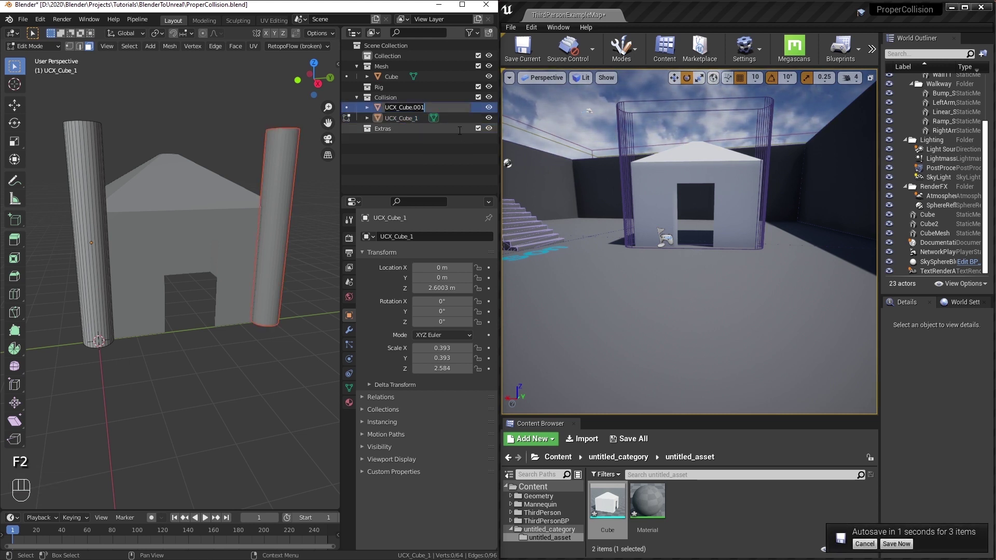
pyautogui.press('BackSpace')
pyautogui.press('BackSpace')
pyautogui.write('_2')
pyautogui.press('Return')
# Step: Leave Edit Mode and send the house with both separate collision columns to Unreal
pyautogui.press('Tab')
pyautogui.click(95, 159)
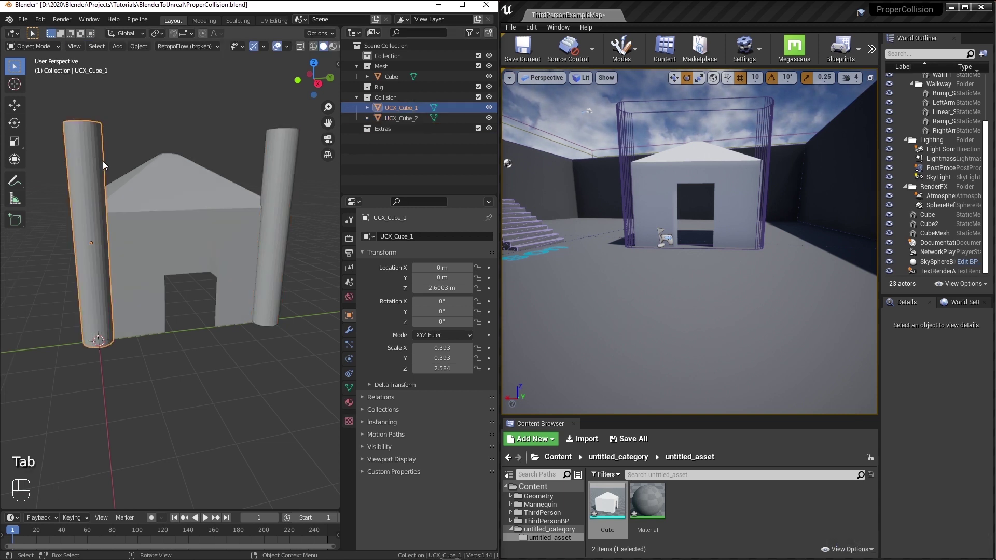
pyautogui.click(181, 243)
pyautogui.click(261, 356)
pyautogui.hotkey('ctrl', 'u')
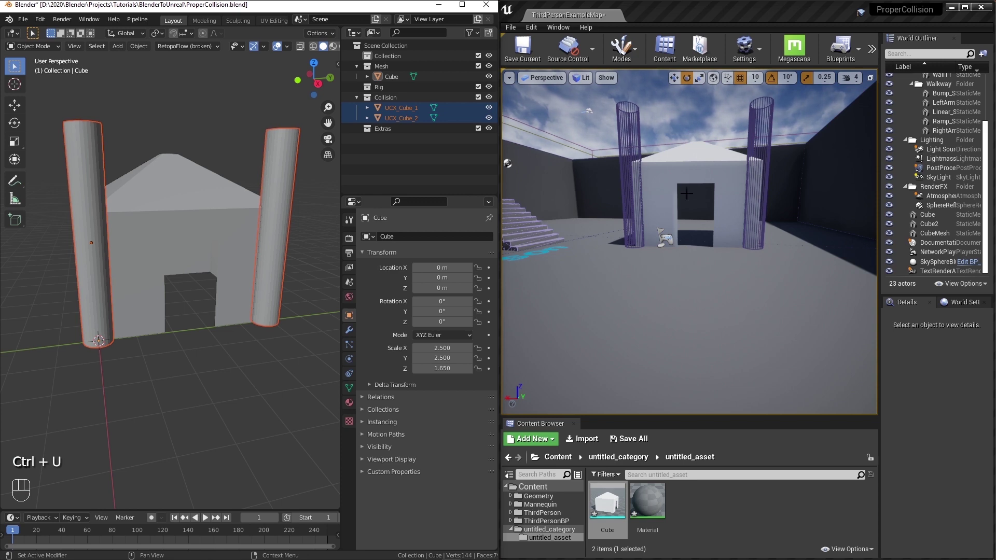
# Step: Remove both UCX collision columns in Blender, undoing back to the scene with only the house mesh
pyautogui.doubleClick(929, 223)
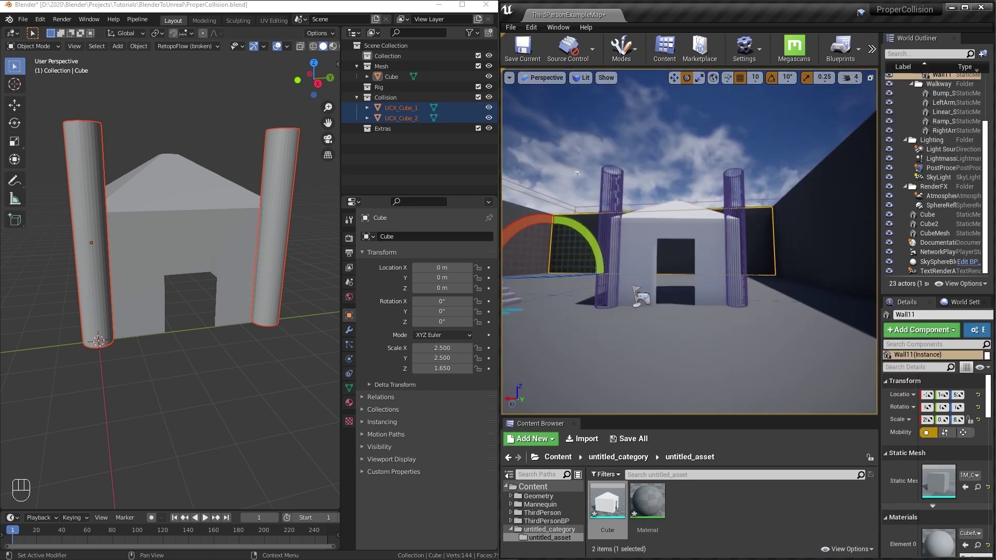
pyautogui.click(282, 185)
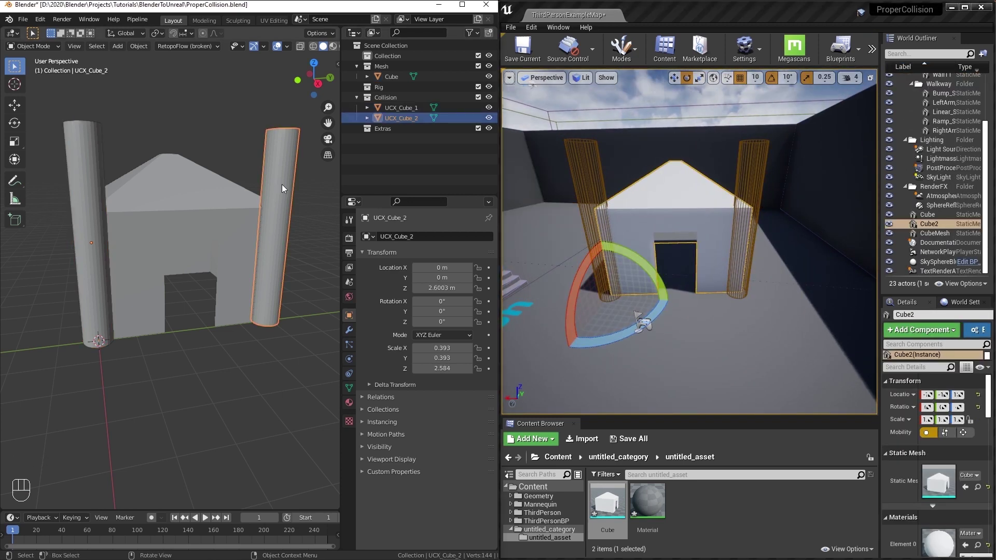
pyautogui.keyDown('shift'); pyautogui.click(94, 165); pyautogui.keyUp('shift')
pyautogui.press('x')
pyautogui.click(88, 167)
pyautogui.hotkey('ctrl', 'z')
pyautogui.hotkey('ctrl', 'z')
pyautogui.hotkey('ctrl', 'z')
pyautogui.hotkey('ctrl', 'z')
pyautogui.hotkey('ctrl', 'z')
pyautogui.hotkey('ctrl', 'z')
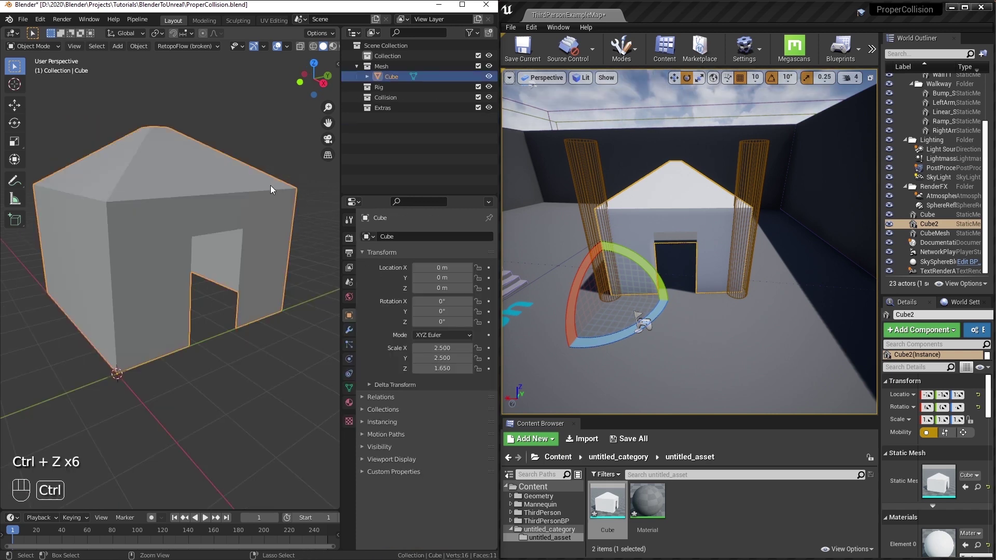
# Step: Copy the house object Cube into the Collision collection and rename the copy UCX_Cube
pyautogui.rightClick(391, 77)
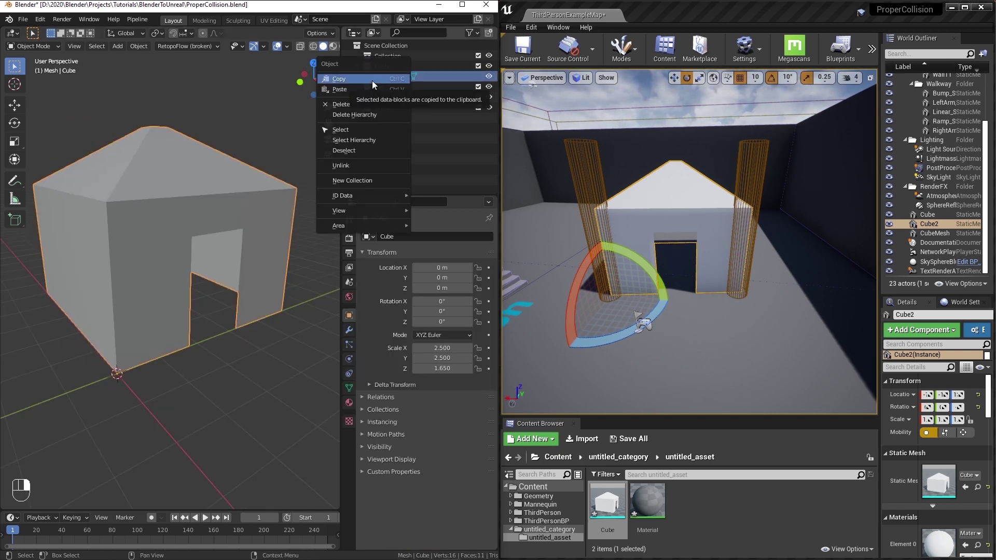
pyautogui.click(372, 82)
pyautogui.hotkey('ctrl', 'v')
pyautogui.click(395, 105)
pyautogui.press('F2')
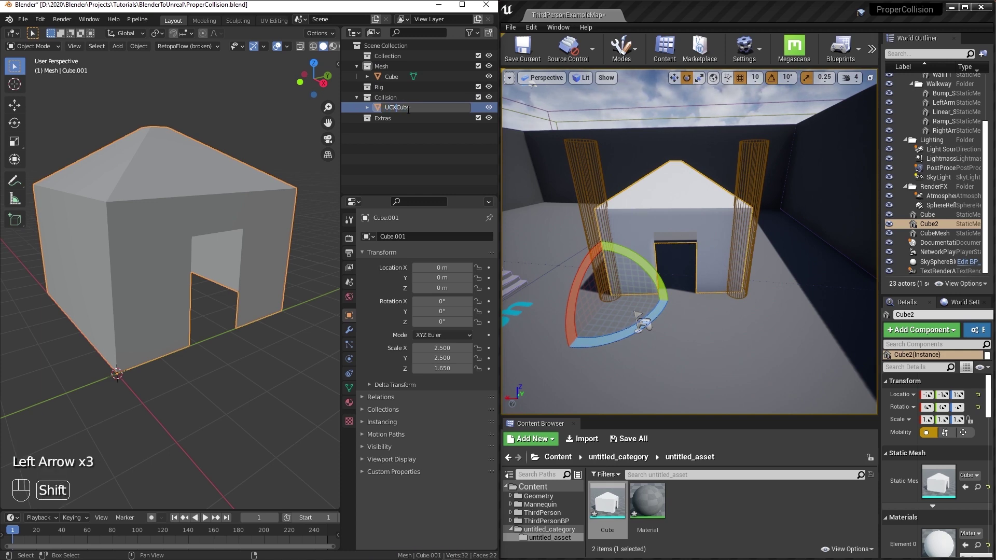
pyautogui.write('X_')
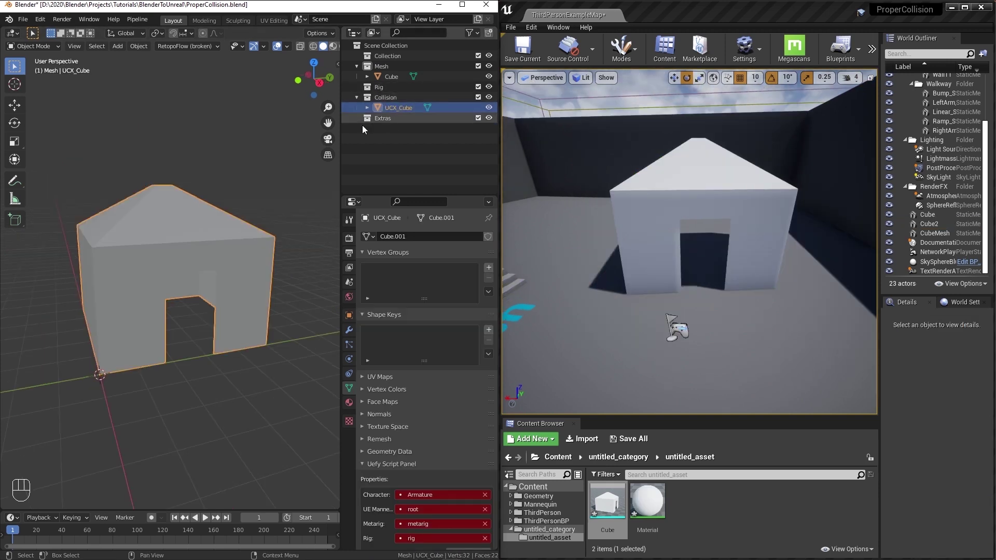
# Step: Separate the three front wall faces of UCX_Cube, beside and above the doorway, into individual objects
pyautogui.press('Tab')
pyautogui.keyDown('shift'); pyautogui.moveTo(201, 271); pyautogui.dragTo(223, 264, button='middle'); pyautogui.keyUp('shift')
pyautogui.click(284, 282)
pyautogui.press('p')
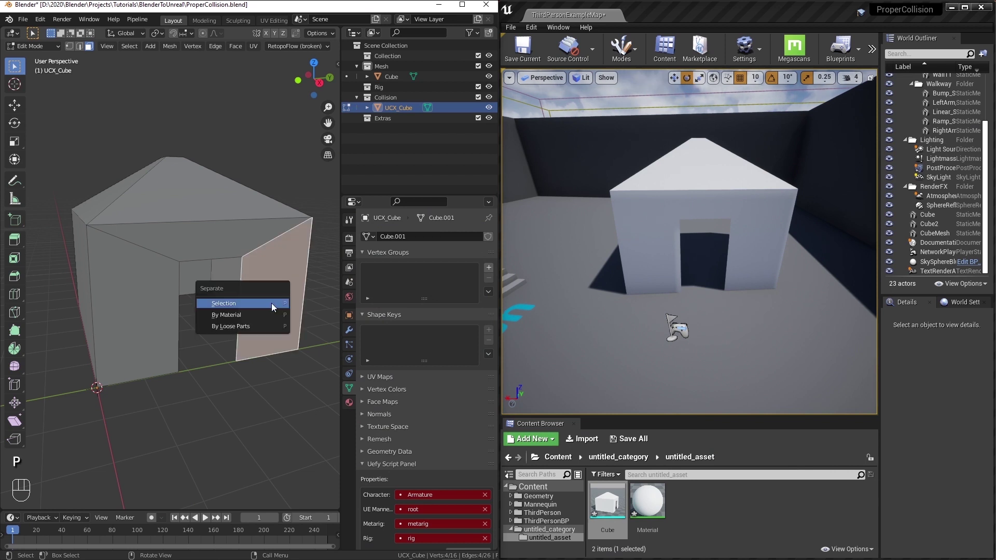
pyautogui.click(265, 305)
pyautogui.click(144, 313)
pyautogui.press('p')
pyautogui.click(165, 298)
pyautogui.click(221, 254)
pyautogui.press('p')
pyautogui.click(223, 255)
# Step: Separate the two side walls and the back wall of UCX_Cube into individual objects, then leave Edit Mode
pyautogui.click(285, 287)
pyautogui.moveTo(254, 269); pyautogui.dragTo(242, 287, button='middle')
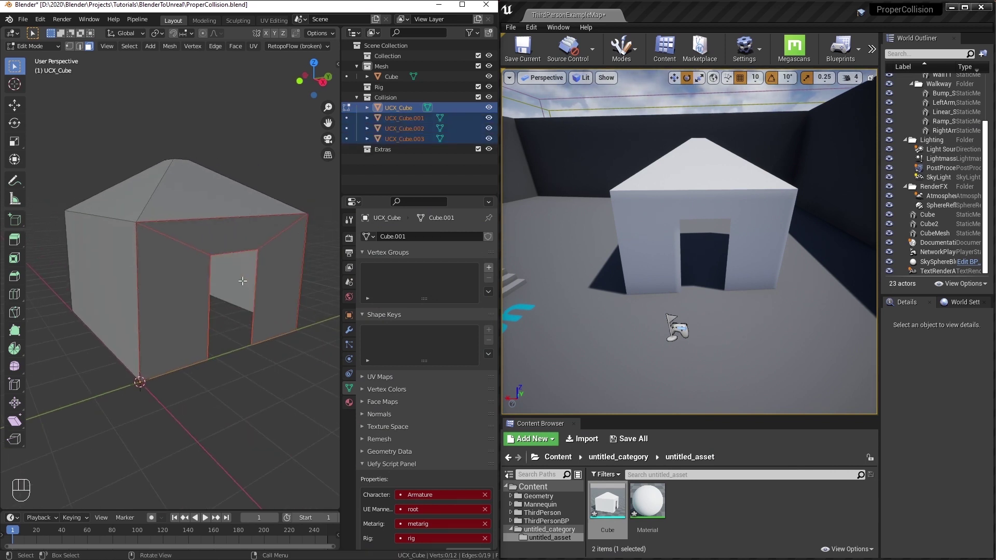
pyautogui.press('p')
pyautogui.click(239, 287)
pyautogui.click(115, 300)
pyautogui.press('p')
pyautogui.click(117, 301)
pyautogui.moveTo(198, 336); pyautogui.dragTo(244, 332, button='middle')
pyautogui.click(80, 303)
pyautogui.press('p')
pyautogui.click(79, 300)
pyautogui.moveTo(189, 309); pyautogui.dragTo(77, 310, button='middle')
pyautogui.press('Tab')
# Step: Test-move the roof collision piece without keeping the move, and hide the original house Cube
pyautogui.click(256, 227)
pyautogui.press('g')
pyautogui.rightClick(256, 131)
pyautogui.click(488, 76)
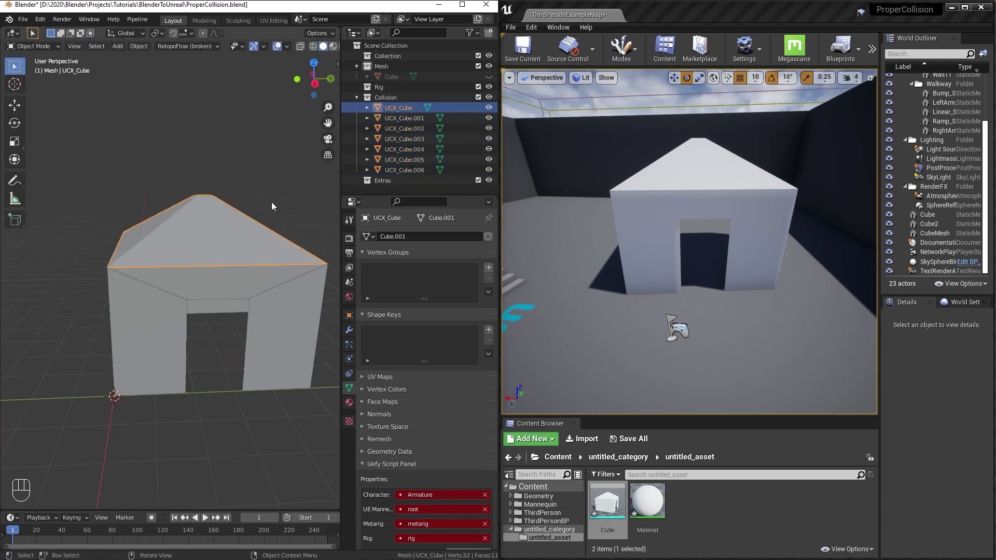
pyautogui.scroll(-1, 238, 229)
pyautogui.moveTo(238, 229); pyautogui.dragTo(295, 233, button='middle')
# Step: Test-move the front, back and side wall pieces one at a time to check that each is a separate object
pyautogui.click(154, 339)
pyautogui.press('g')
pyautogui.click(181, 327)
pyautogui.click(248, 318)
pyautogui.press('g')
pyautogui.rightClick(291, 316)
pyautogui.click(222, 311)
pyautogui.press('g')
pyautogui.moveTo(276, 312); pyautogui.dragTo(228, 305, button='middle')
pyautogui.scroll(2, 226, 267)
pyautogui.keyDown('shift'); pyautogui.moveTo(226, 267); pyautogui.dragTo(192, 276, button='middle'); pyautogui.keyUp('shift')
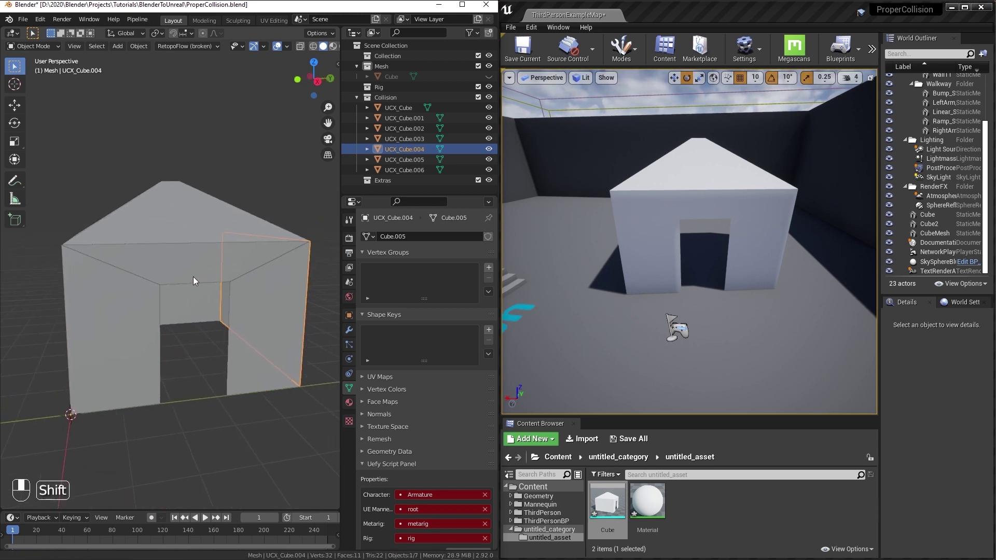
# Step: Batch rename UCX_Cube.001 through UCX_Cube.006, replacing .00 with _, and rename the roof piece UCX_Cube_7
pyautogui.click(418, 109)
pyautogui.click(413, 119)
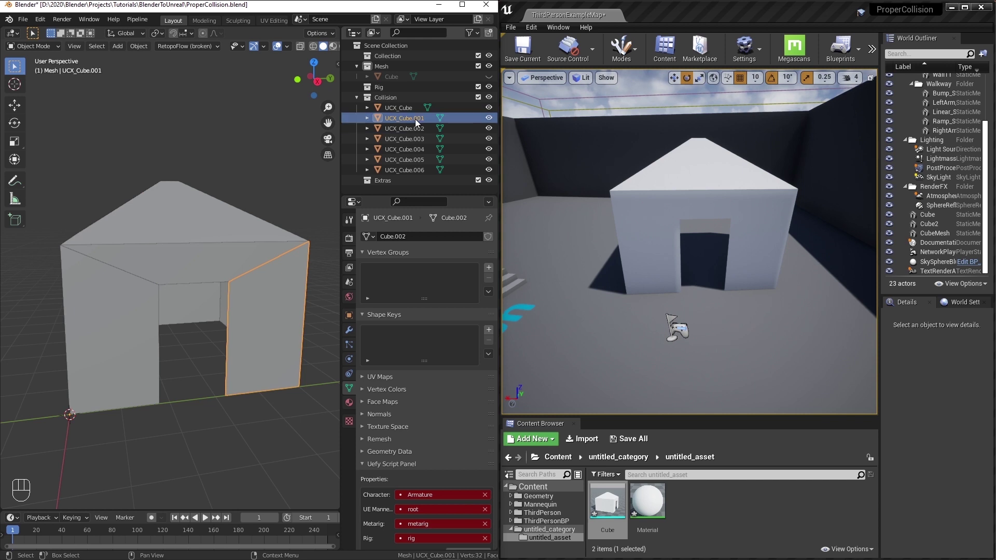
pyautogui.keyDown('shift'); pyautogui.click(418, 172); pyautogui.keyUp('shift')
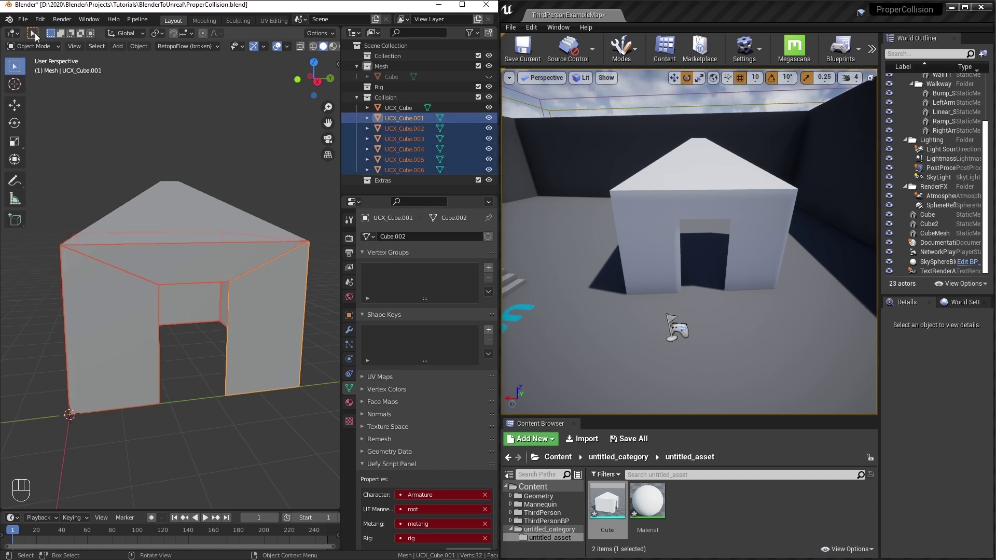
pyautogui.click(23, 19)
pyautogui.click(42, 20)
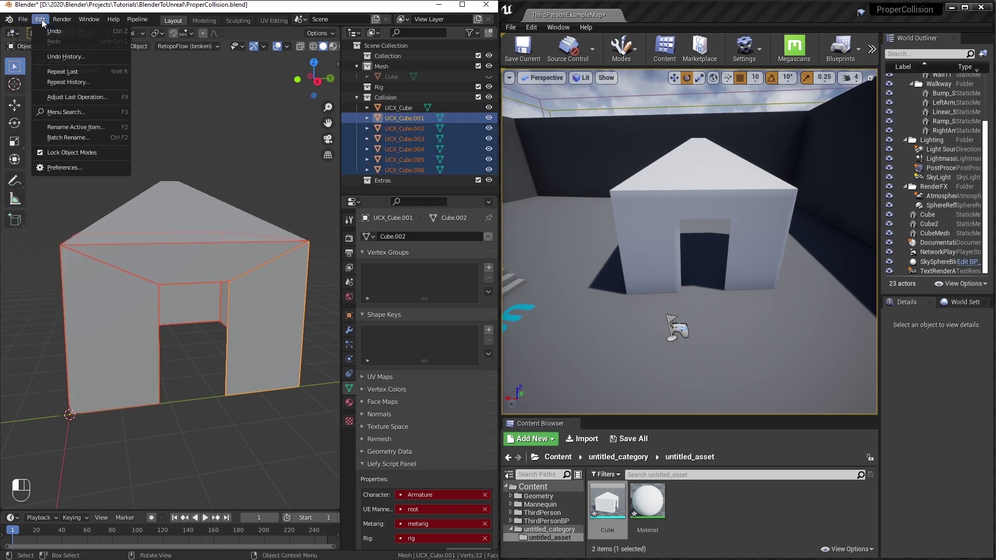
pyautogui.click(74, 138)
pyautogui.click(119, 170)
pyautogui.click(89, 171)
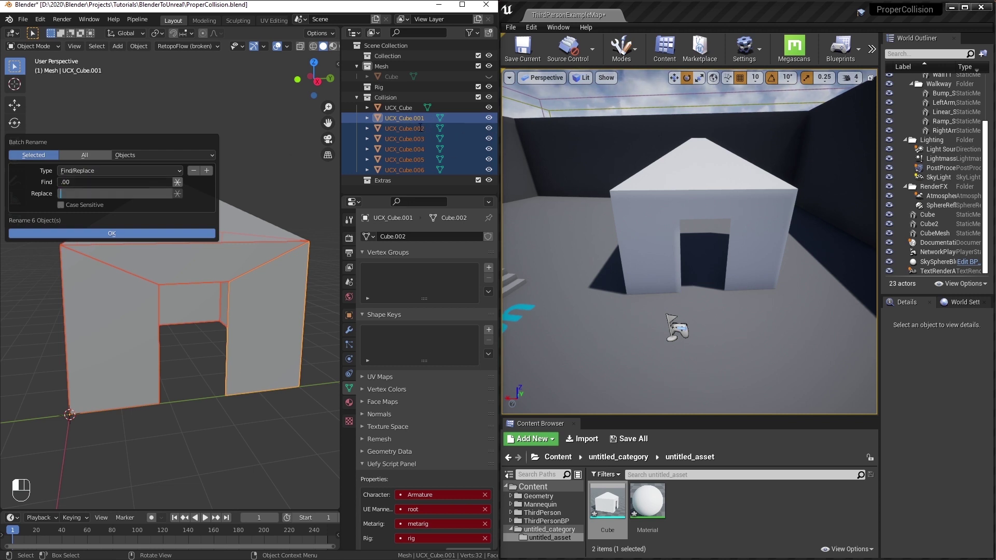
pyautogui.click(130, 233)
pyautogui.press('Up')
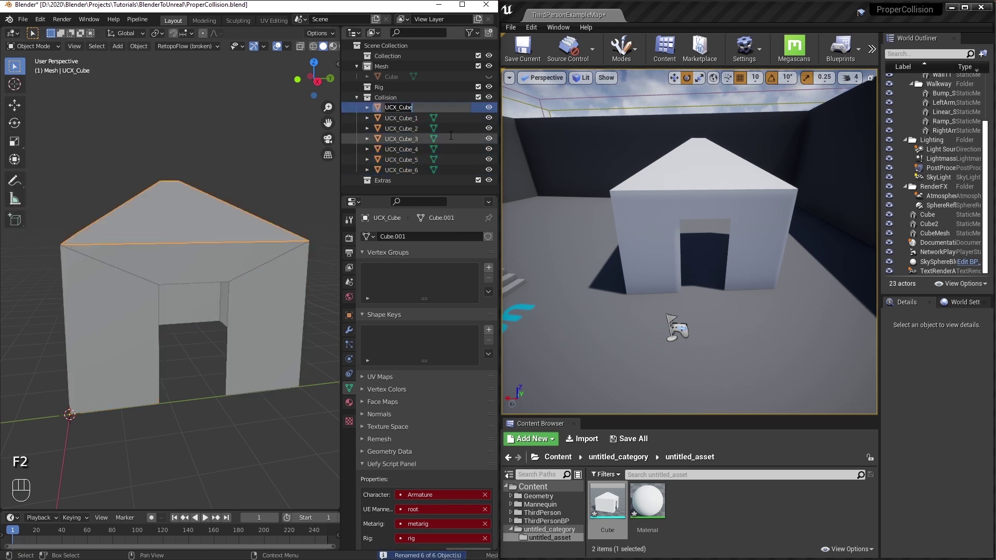
pyautogui.press('Return')
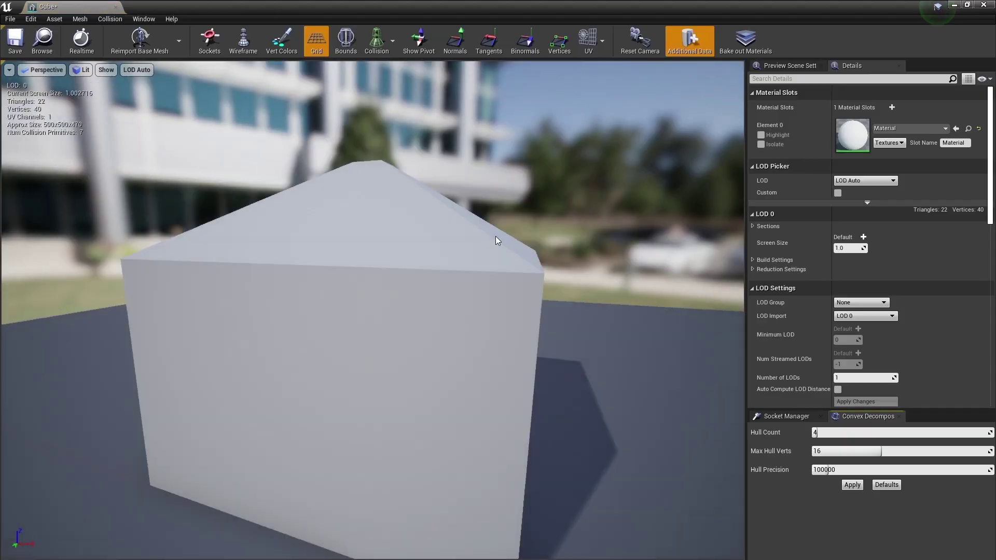
# Step: Display the house mesh's collision in Unreal's Static Mesh Editor and examine the hulls around the walls and doorway
pyautogui.scroll(-5, 496, 240)
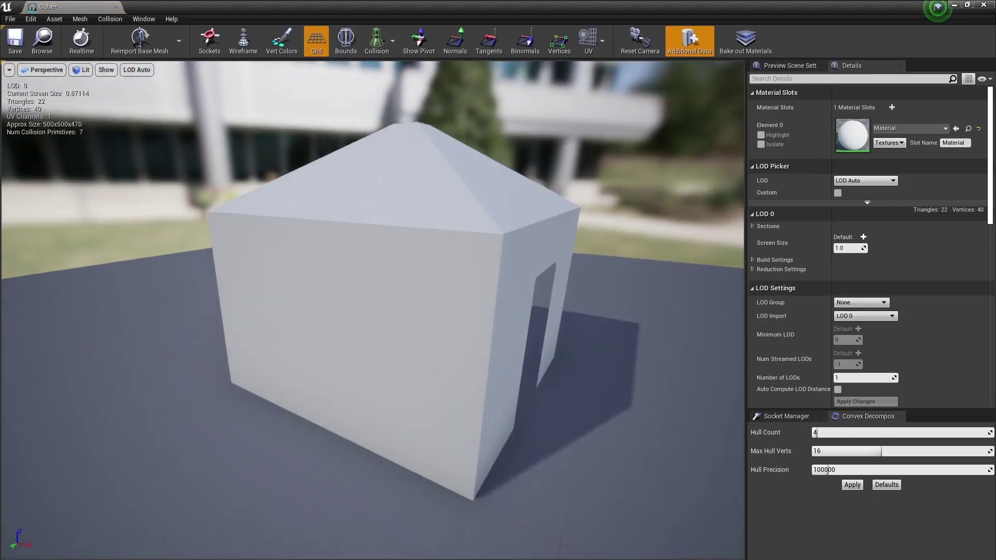
pyautogui.click(377, 40)
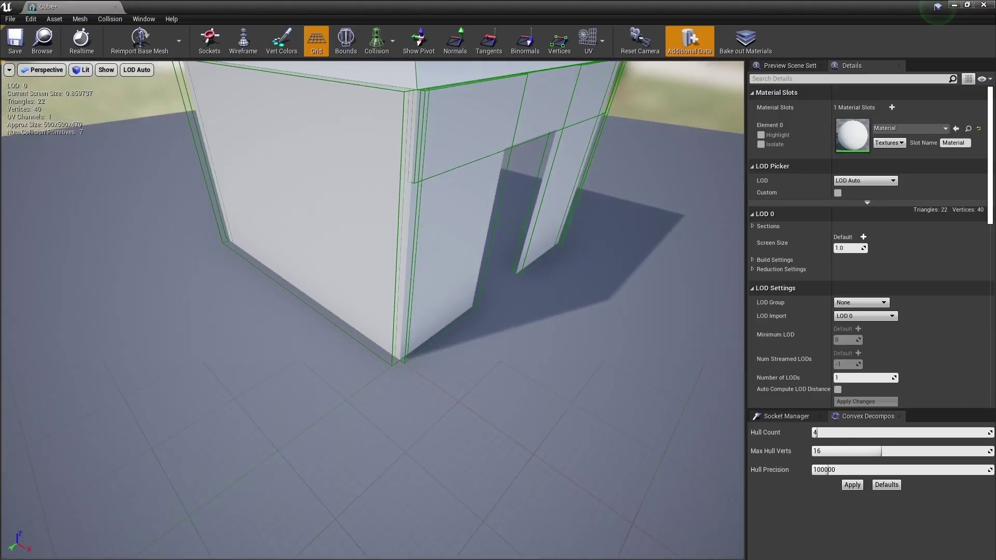
pyautogui.press('w')
pyautogui.moveTo(449, 268)
pyautogui.mouseDown(button='right')
pyautogui.moveTo(456, 218)
pyautogui.moveTo(450, 267)
pyautogui.mouseUp(button='right')
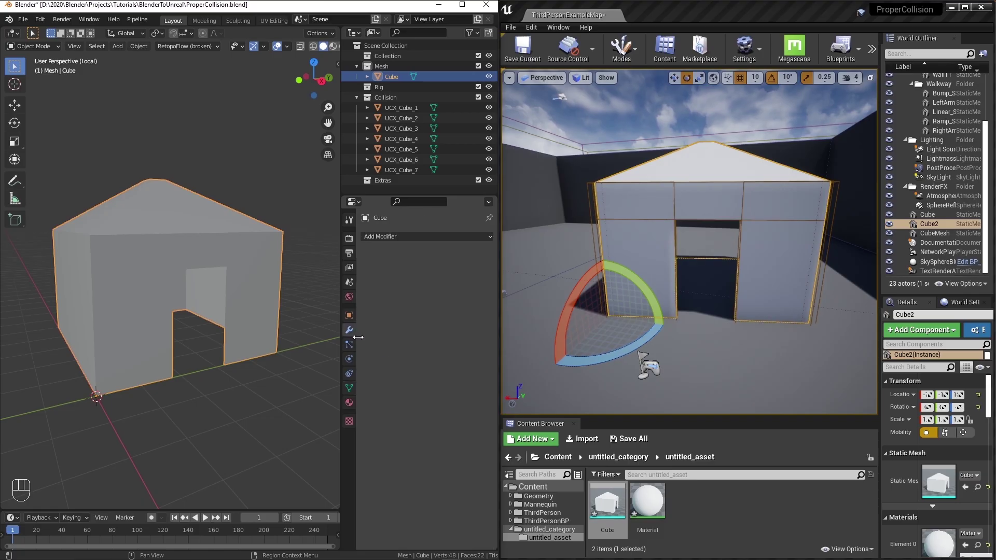
# Step: In Blender, add a Solidify modifier with a thickness of -0.03 m to the house Cube and leave the isolated view
pyautogui.click(394, 236)
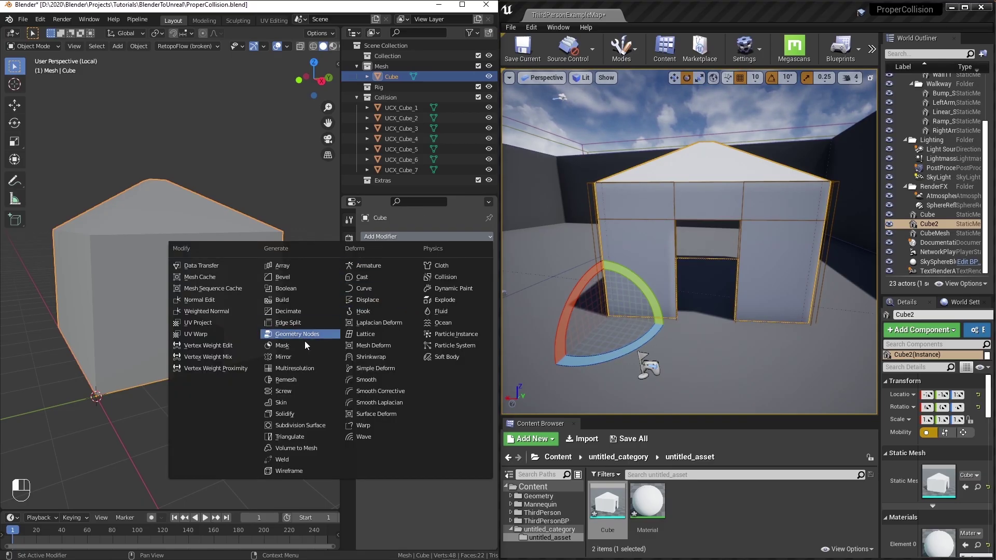
pyautogui.click(284, 414)
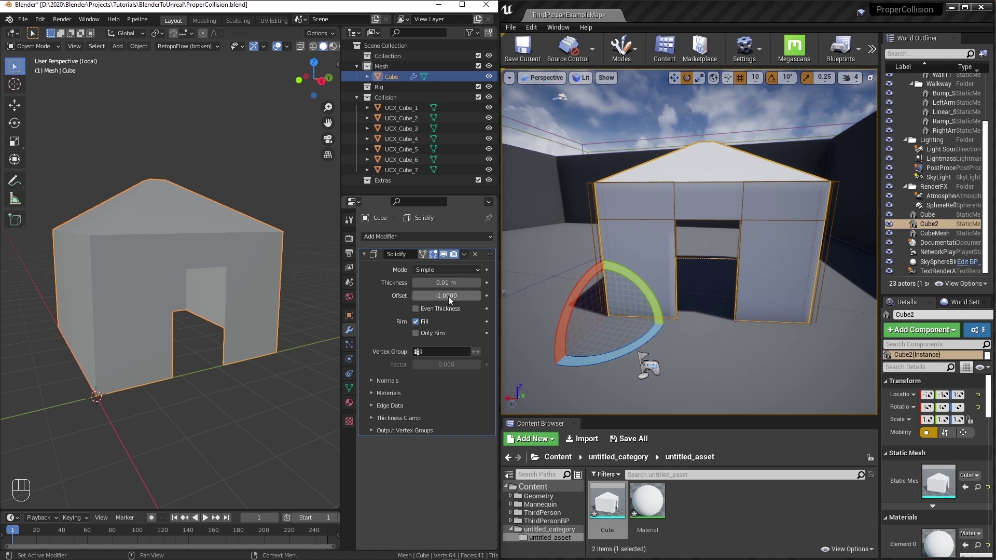
pyautogui.moveTo(439, 283)
pyautogui.mouseDown()
pyautogui.moveTo(466, 283)
pyautogui.moveTo(439, 283)
pyautogui.mouseUp()
pyautogui.press('KP_Divide')
# Step: Link the house Cube's modifiers to the collision pieces UCX_Cube_1 through UCX_Cube_7
pyautogui.click(407, 97)
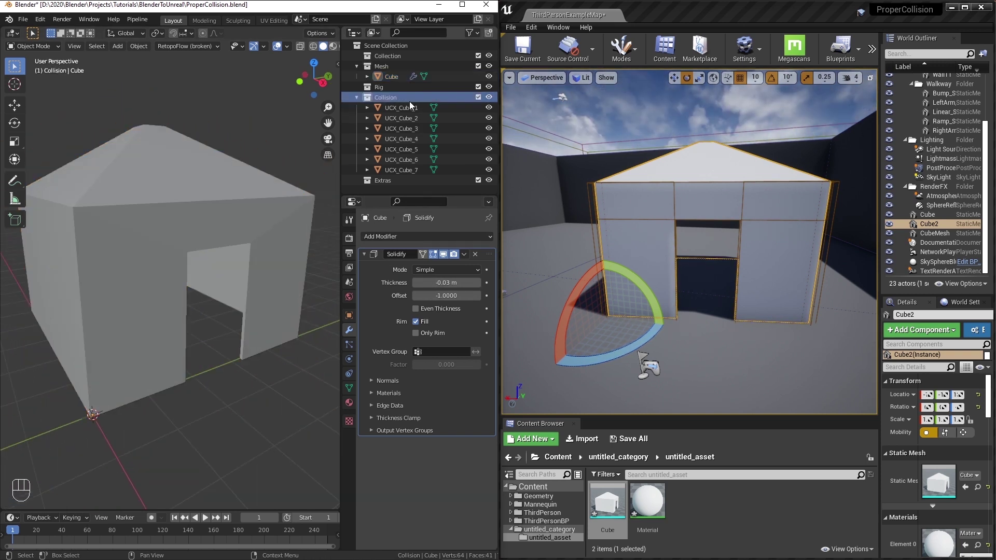
pyautogui.click(404, 170)
pyautogui.keyDown('shift'); pyautogui.click(398, 108); pyautogui.keyUp('shift')
pyautogui.keyDown('ctrl'); pyautogui.click(391, 76); pyautogui.keyUp('ctrl')
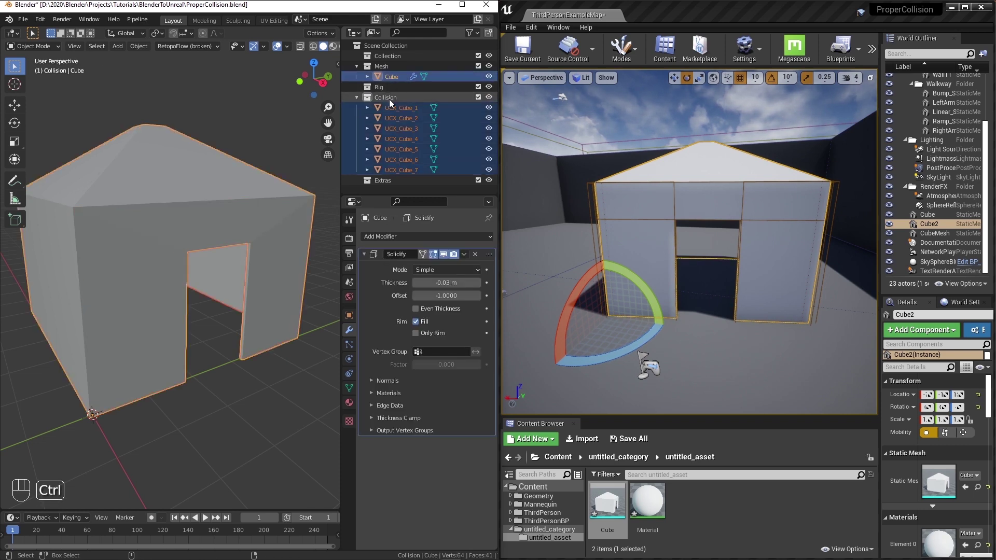
pyautogui.hotkey('ctrl', 'l')
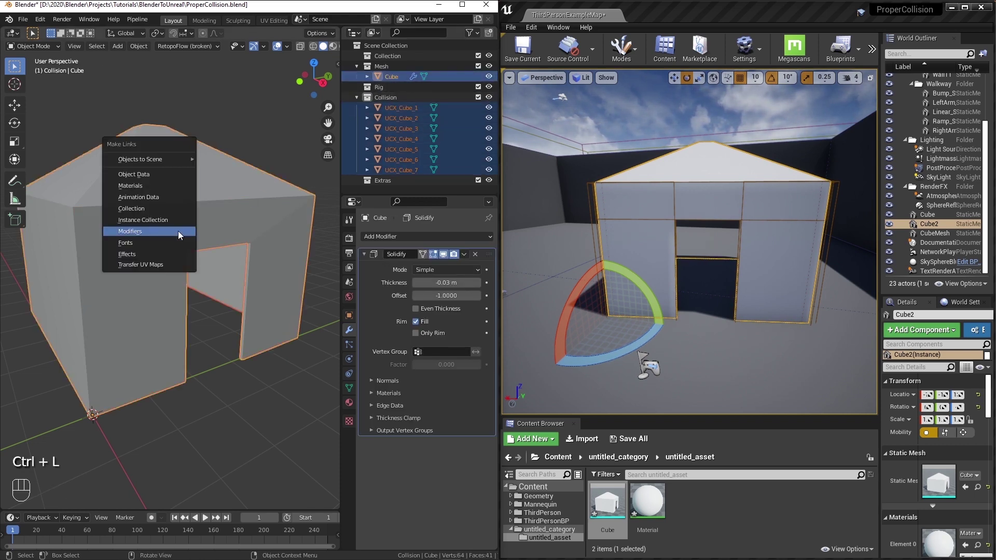
pyautogui.click(172, 230)
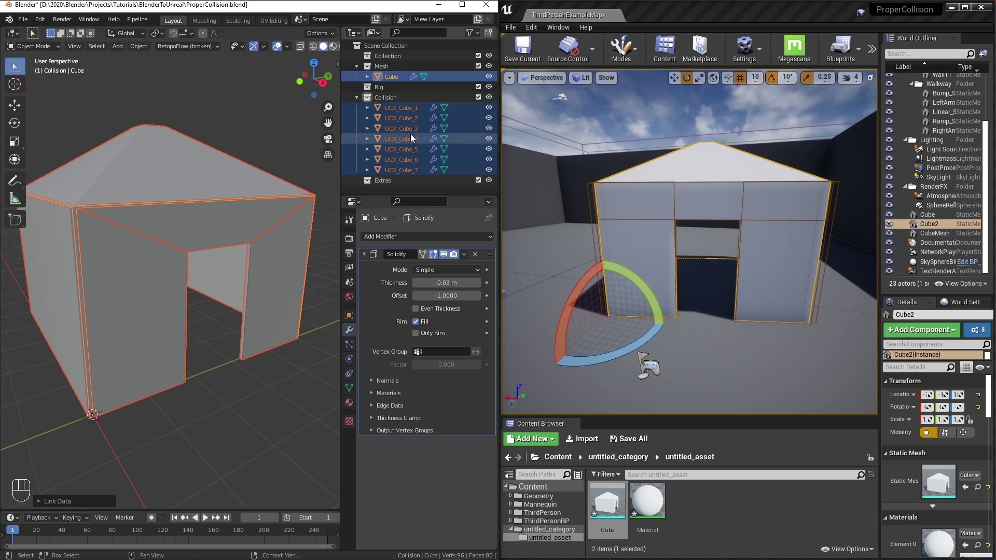
# Step: Check the Solidify modifier on individual collision pieces and send the house with its thickened collision to Unreal
pyautogui.click(401, 170)
pyautogui.click(220, 219)
pyautogui.click(285, 357)
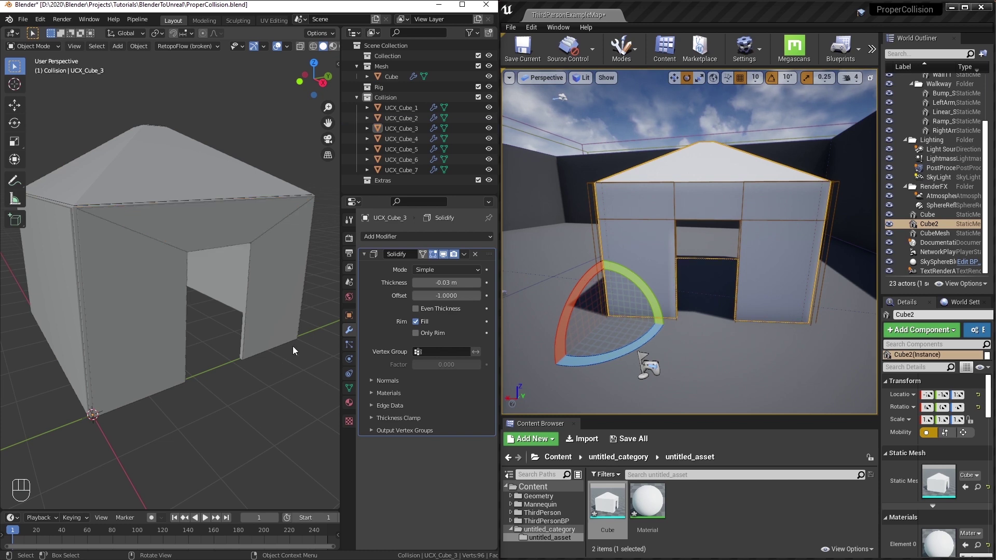
pyautogui.hotkey('ctrl', 'u')
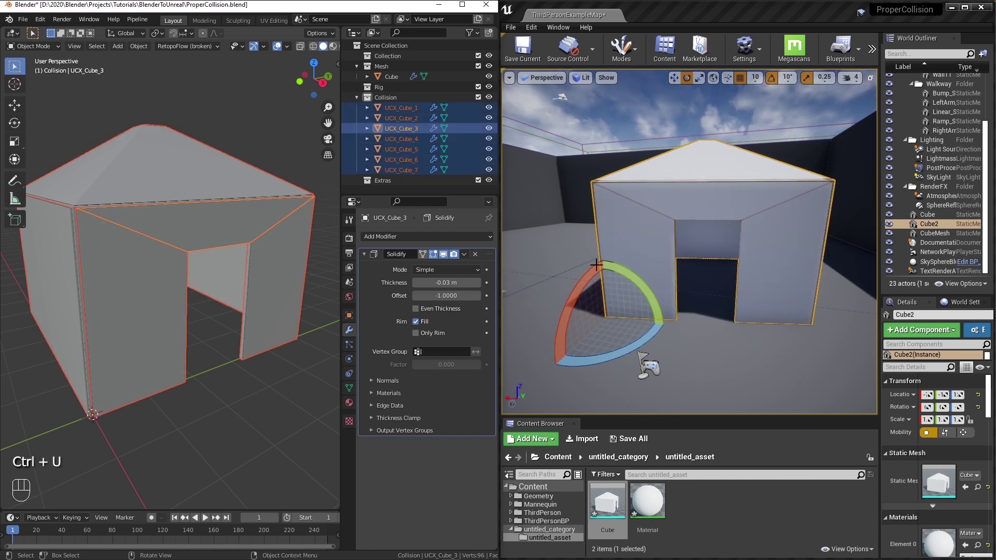
# Step: Examine the updated collision outline in the Unreal level, then open the Cube static mesh and display its simple collision
pyautogui.moveTo(735, 299); pyautogui.dragTo(728, 275, button='right')
pyautogui.moveTo(707, 239); pyautogui.dragTo(828, 359, button='right')
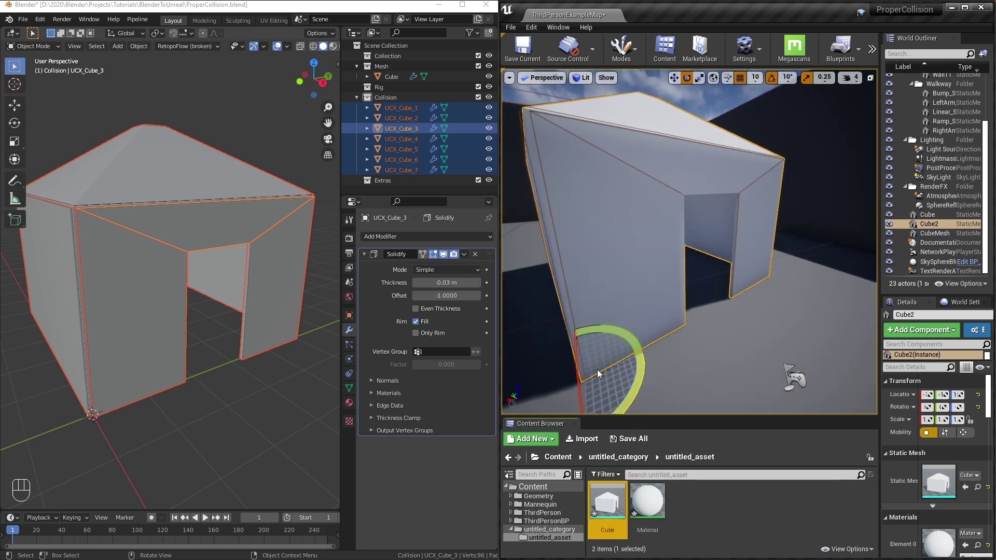
pyautogui.doubleClick(619, 484)
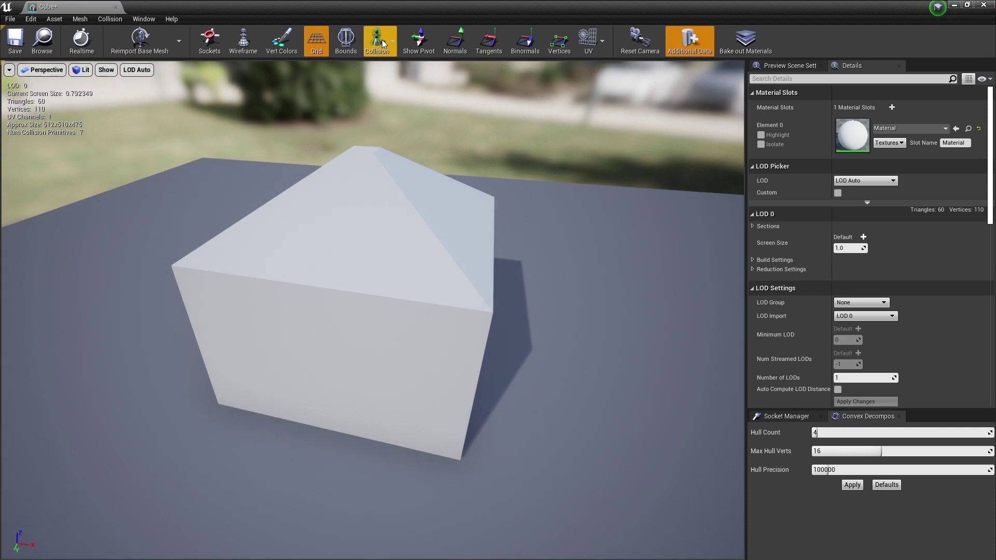
pyautogui.click(395, 71)
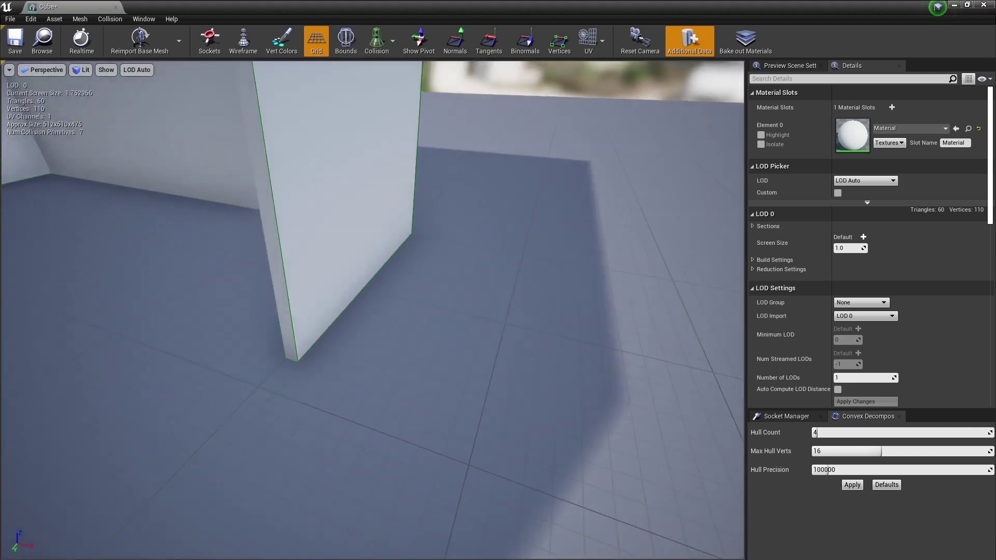